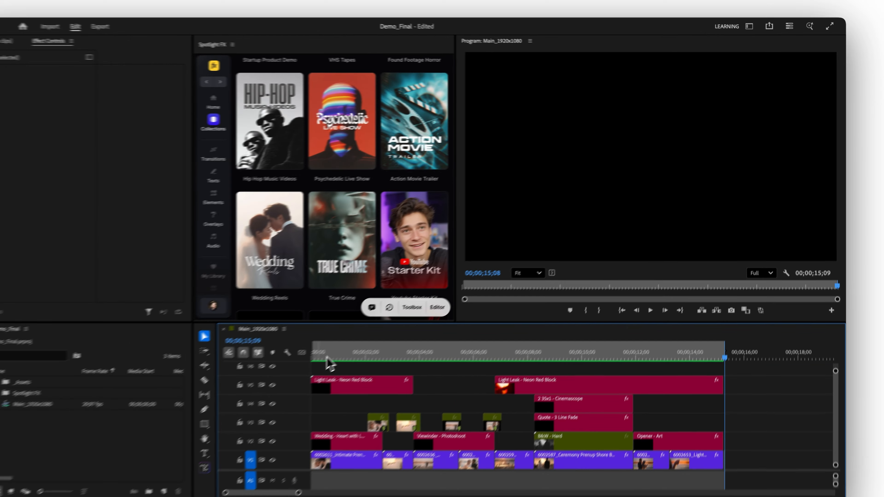
Open the Wedding Reels collection in the Spotlight FX library and look through its titles, light effects and film frames.
drag(329, 355, 389, 338)
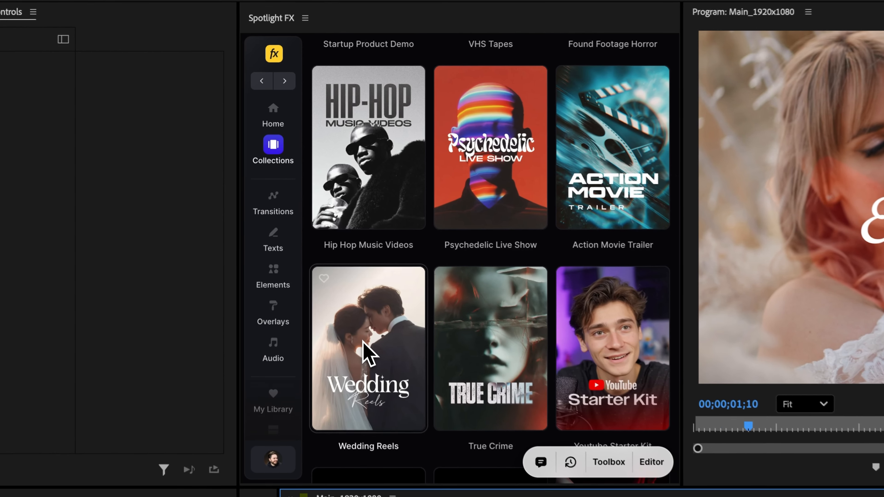
mouse_move(312, 221)
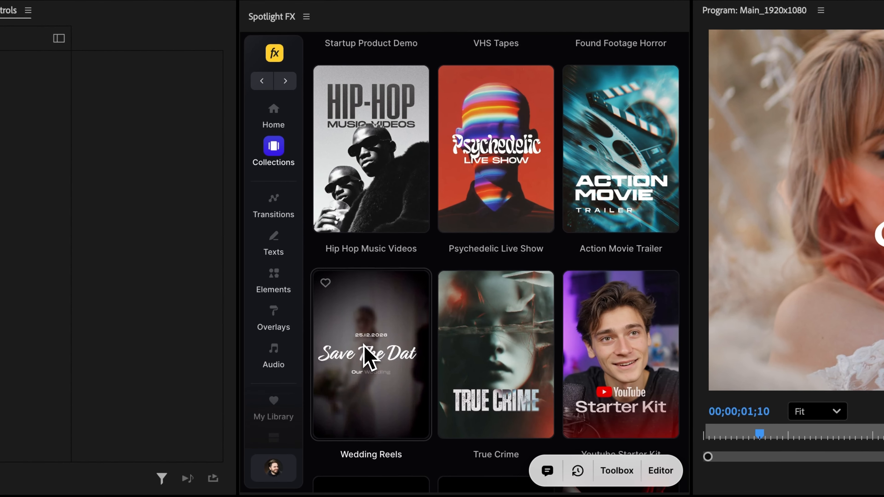
click(364, 345)
scroll(493, 263, down, 20)
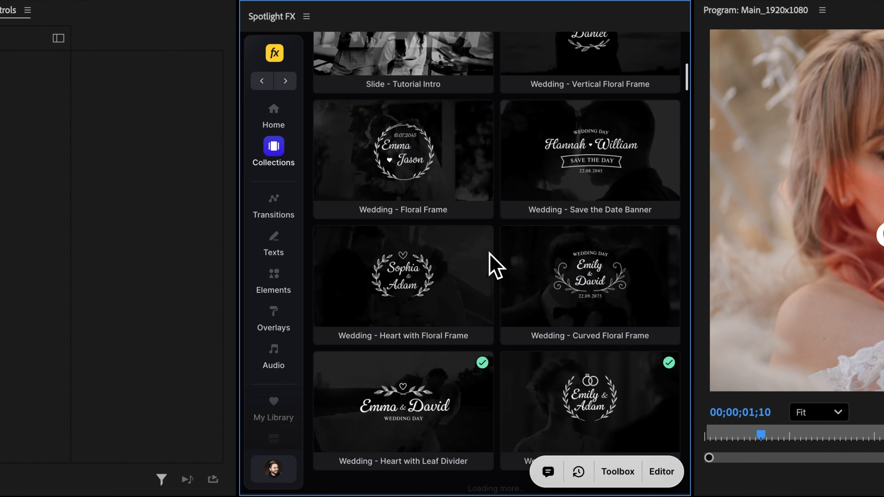
scroll(438, 251, down, 1)
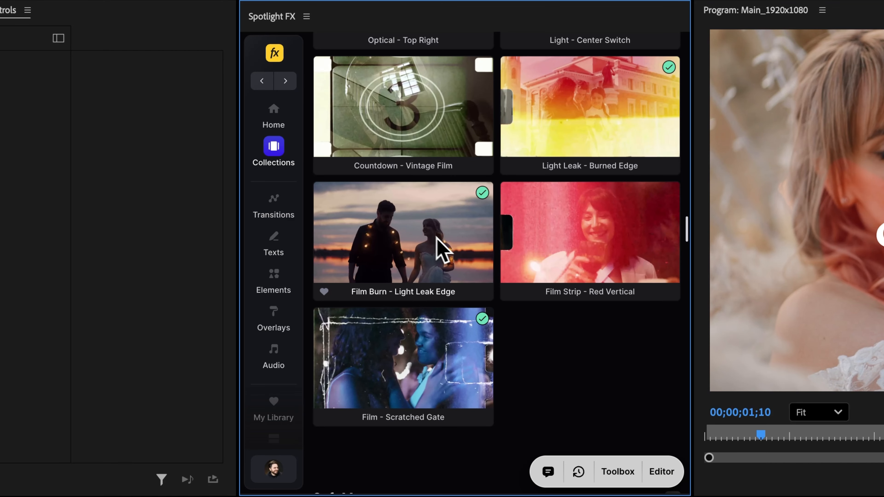
scroll(430, 247, down, 10)
scroll(428, 237, down, 10)
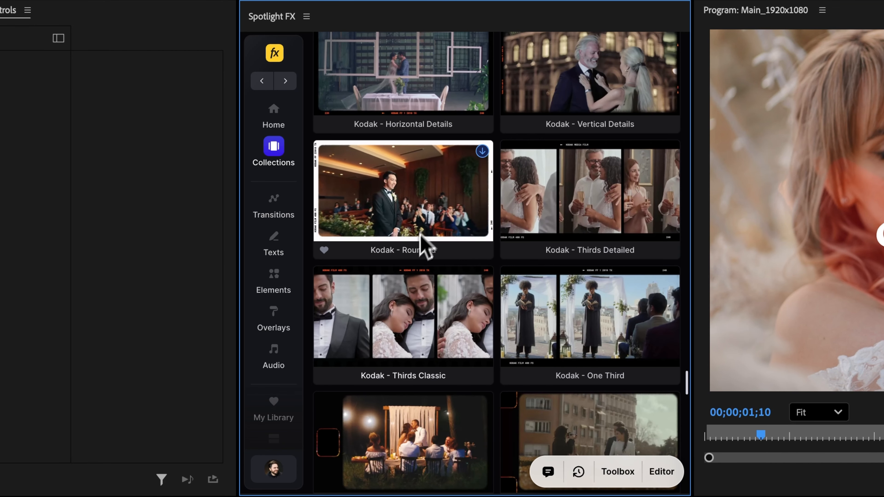
scroll(412, 308, up, 20)
scroll(410, 306, down, 20)
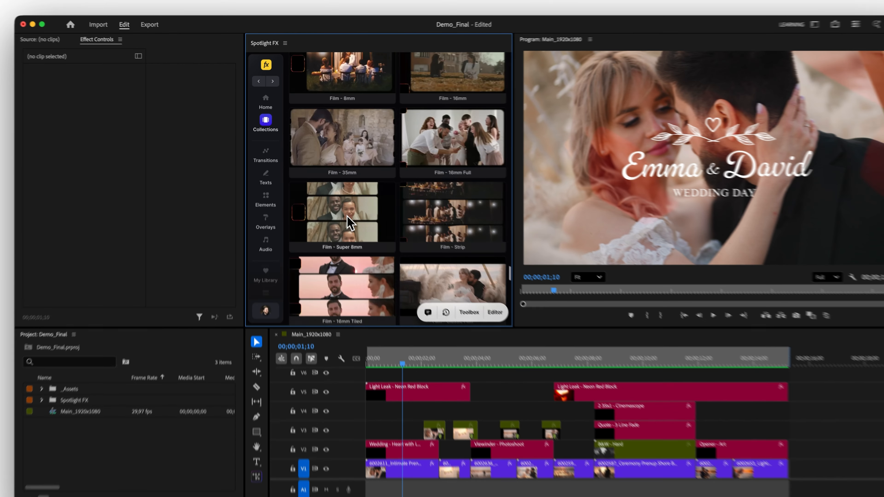
scroll(349, 222, up, 20)
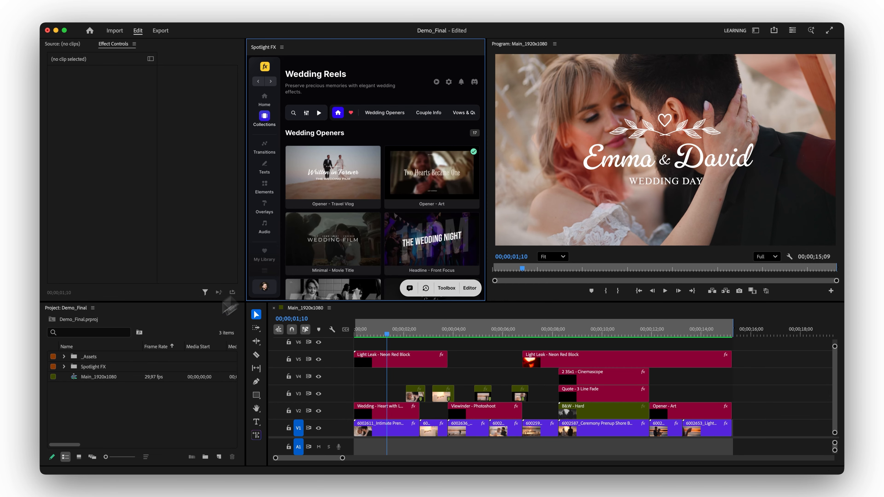
Delete the Spotlight FX folder from the project together with all of its clip references in the sequence.
click(98, 367)
key(Delete)
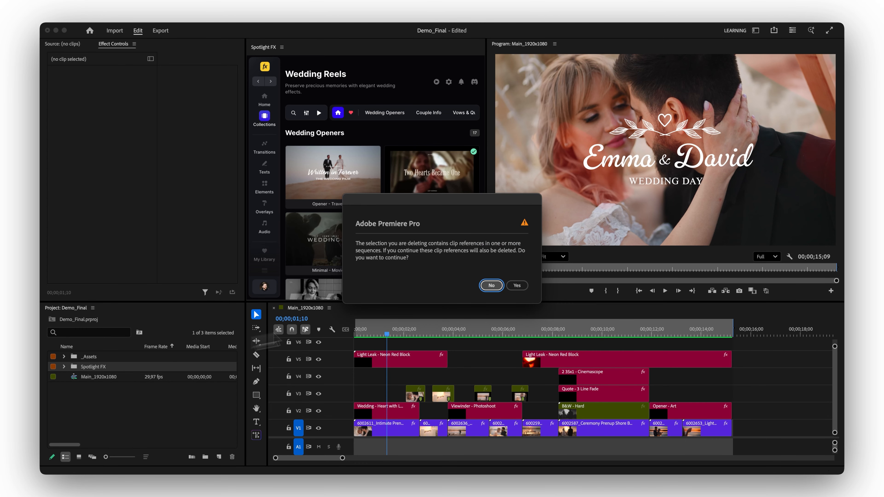
click(517, 285)
Import the Wedding - Heart with Leaf Divider title over the first clip of the sequence, with the playhead at 00;00;01;00.
mouse_move(381, 337)
mouse_down()
mouse_move(686, 335)
mouse_move(380, 337)
mouse_up()
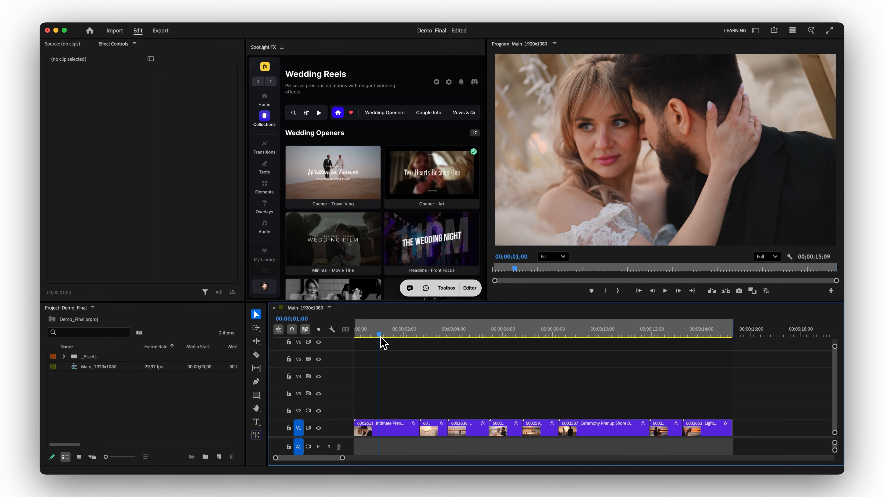
click(377, 429)
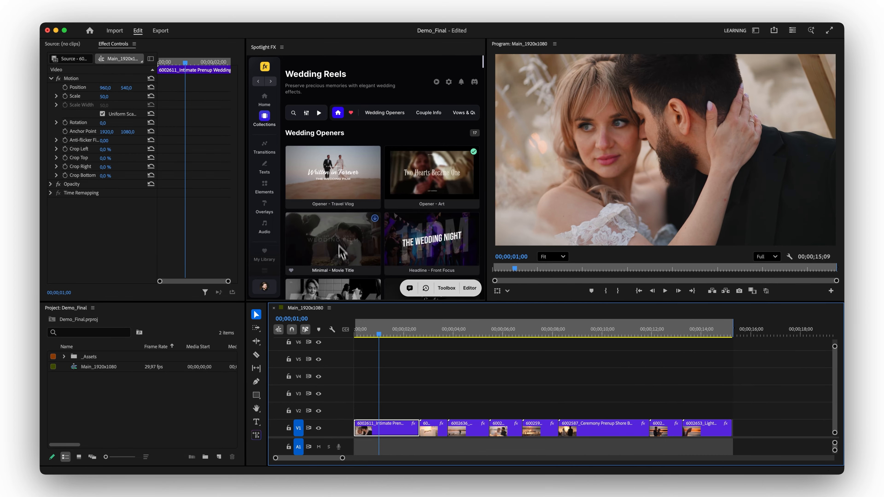
scroll(338, 250, down, 10)
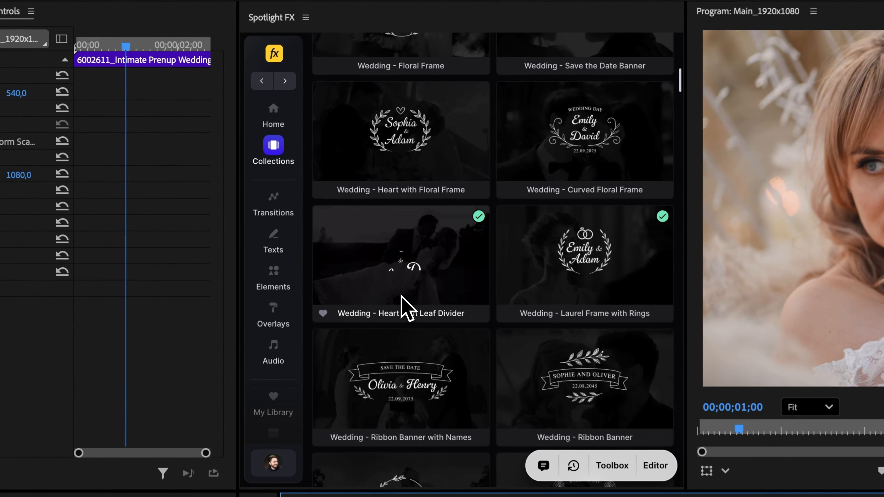
click(399, 279)
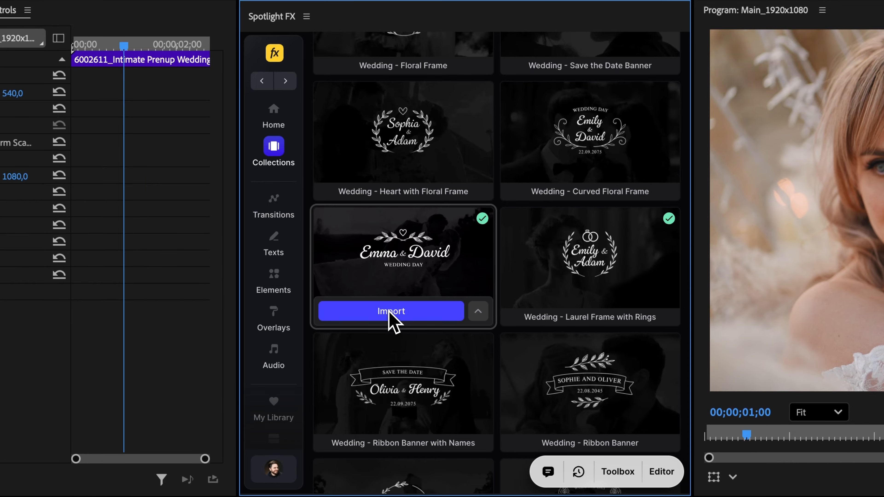
click(390, 311)
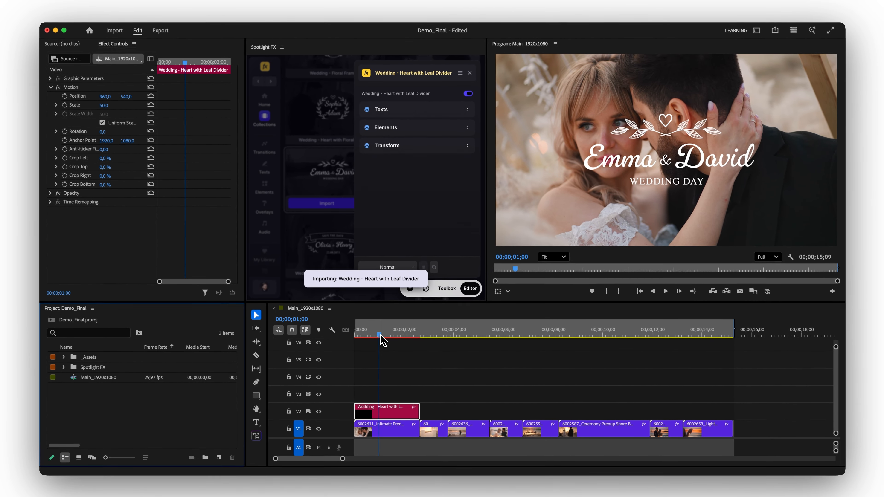
Import the Viewinder - Photoshoot overlay from the Guest Cam category over the third and fourth clips of the sequence.
drag(380, 335, 478, 337)
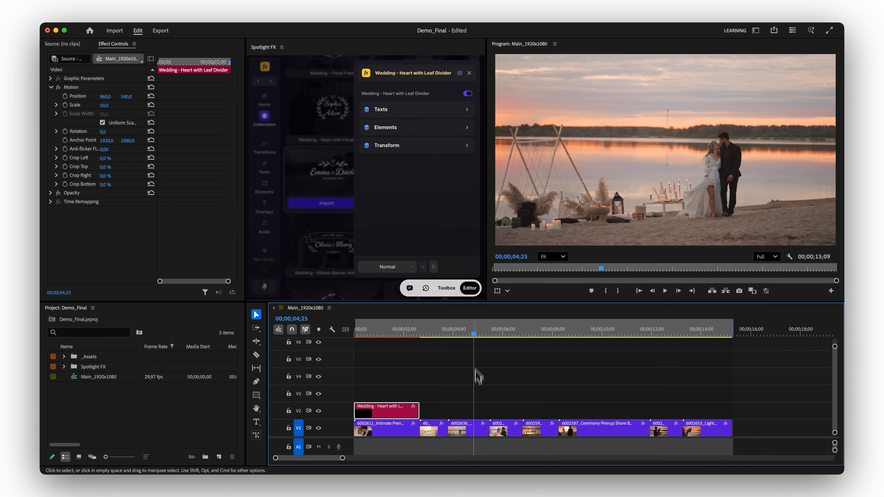
drag(505, 439, 503, 432)
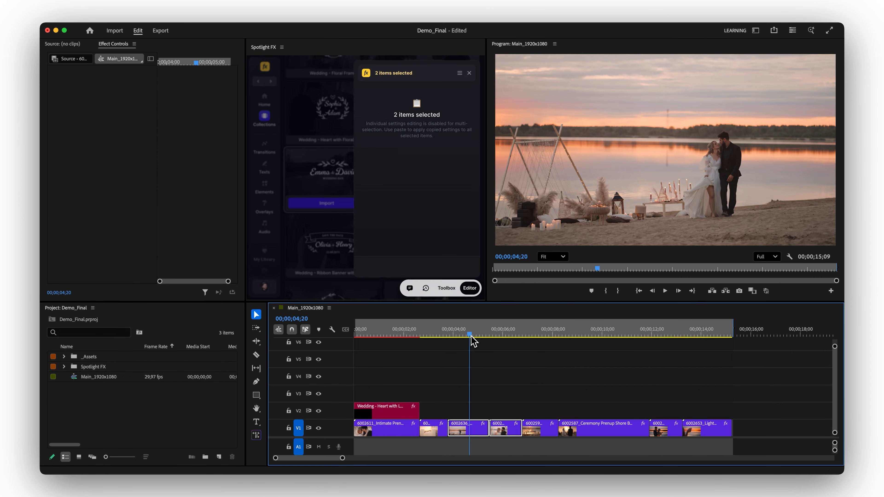
mouse_move(474, 342)
mouse_down()
mouse_move(493, 339)
mouse_move(457, 342)
mouse_move(505, 344)
mouse_move(465, 341)
mouse_up()
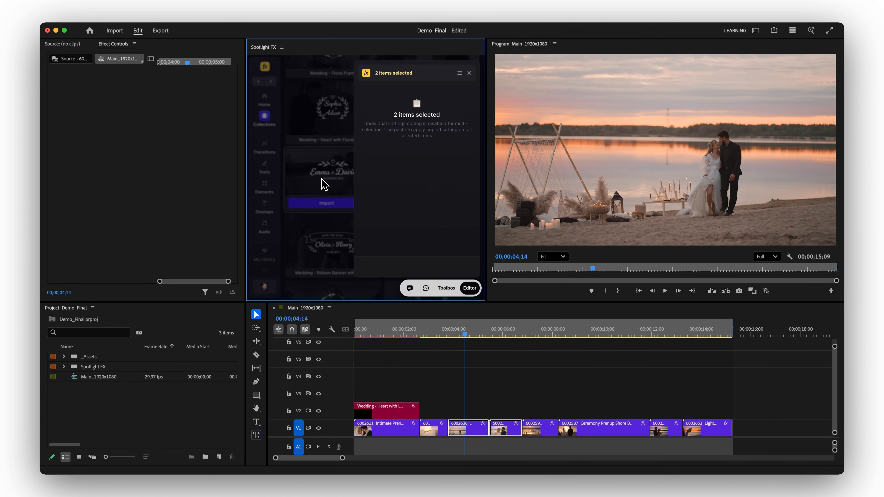
click(323, 184)
scroll(324, 185, up, 10)
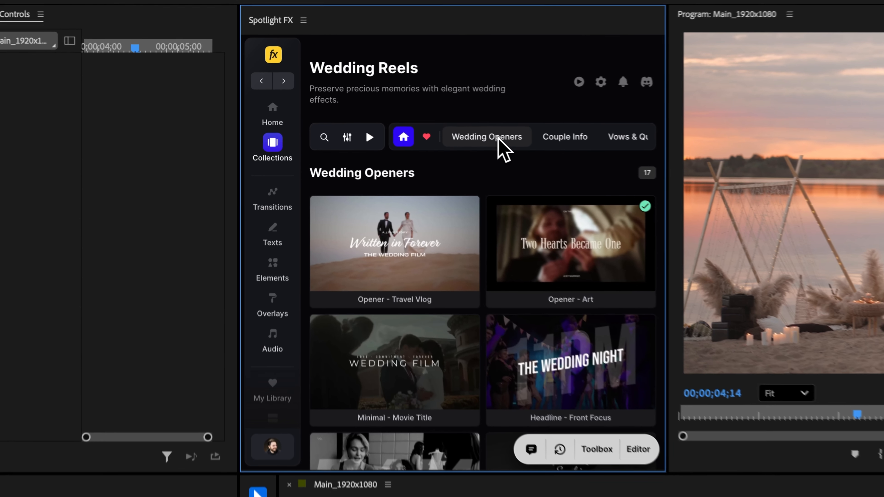
scroll(392, 116, right, 5)
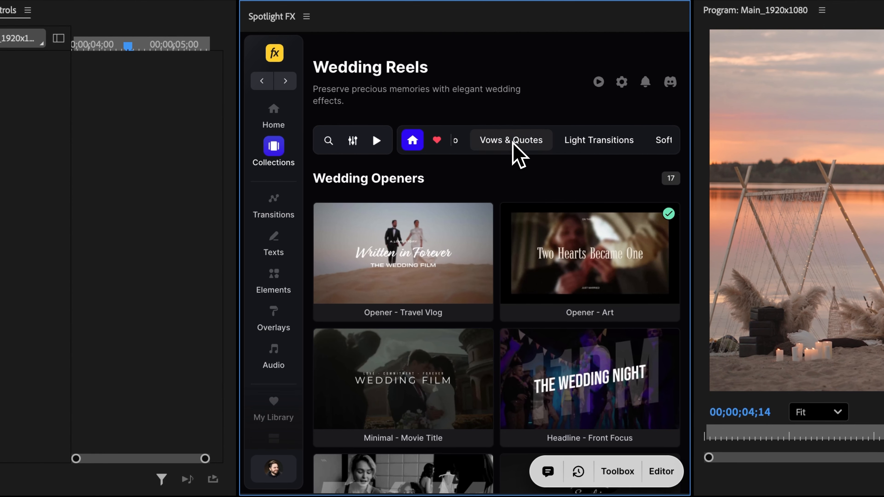
scroll(514, 143, right, 2)
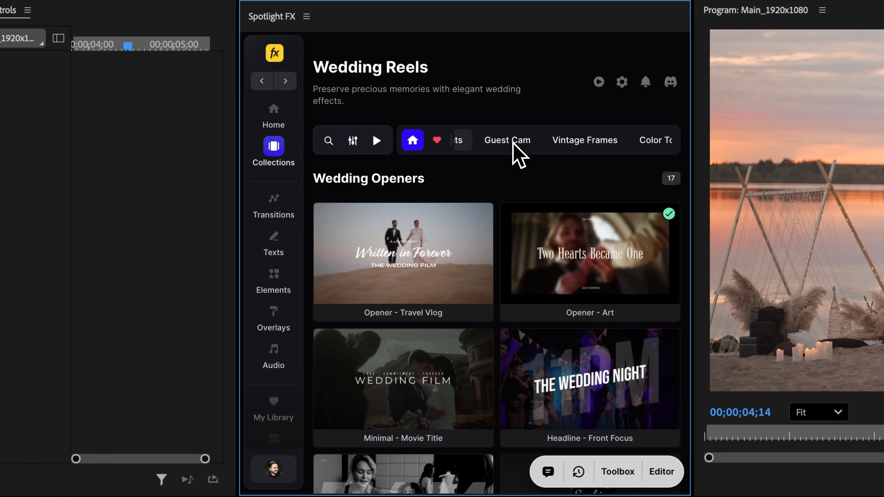
click(496, 145)
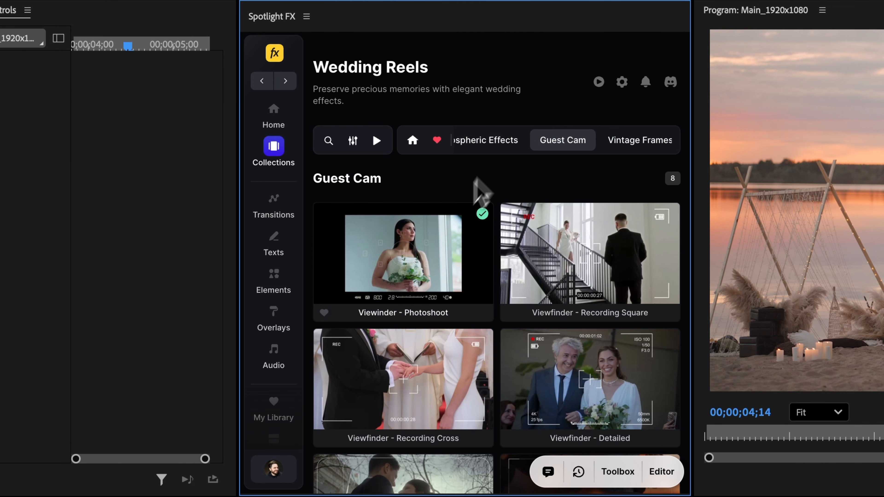
mouse_move(403, 253)
click(389, 308)
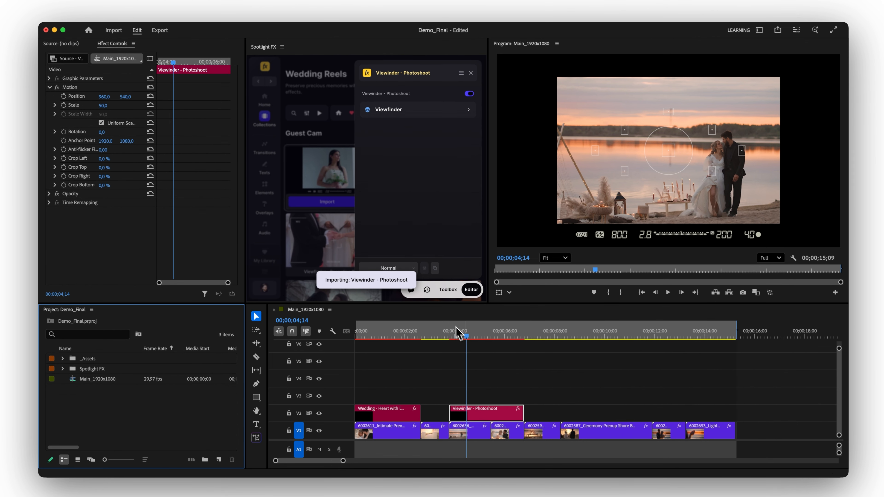
Import B&W - Hard from the Color Tones category over the 6002587 ceremony clip and set its LUT exposure to -19.
drag(459, 333, 613, 364)
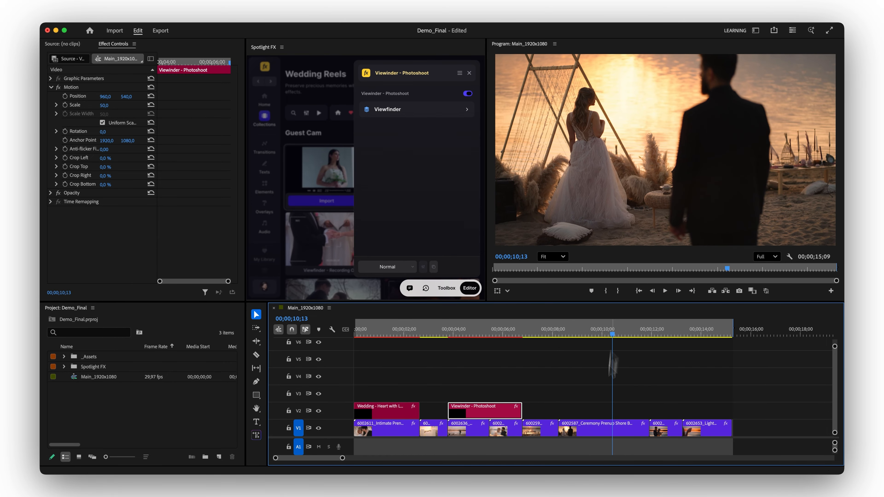
click(336, 240)
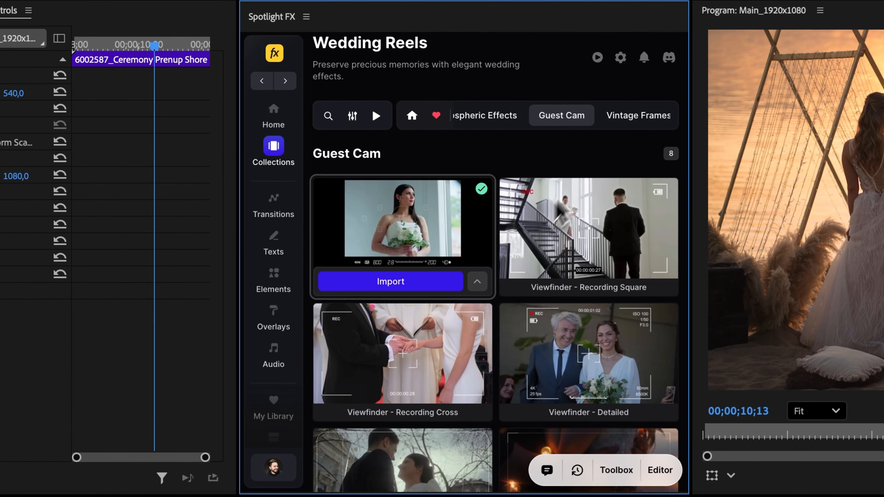
scroll(582, 115, right, 1)
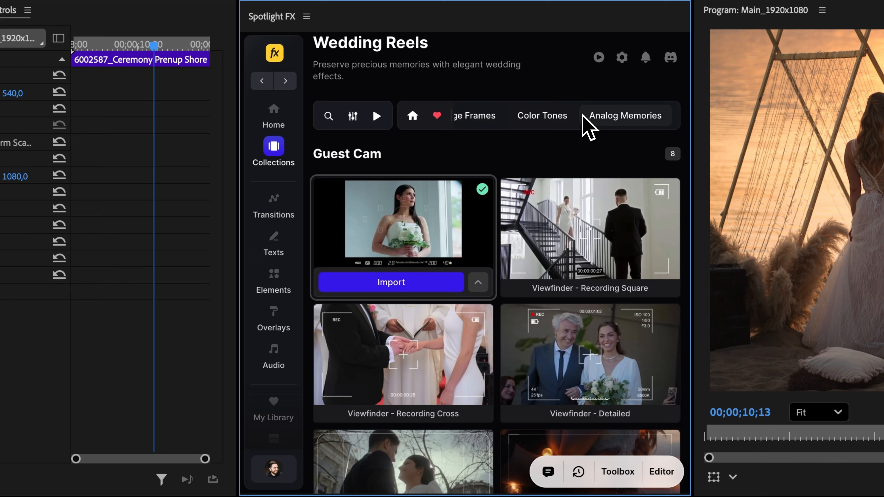
click(551, 119)
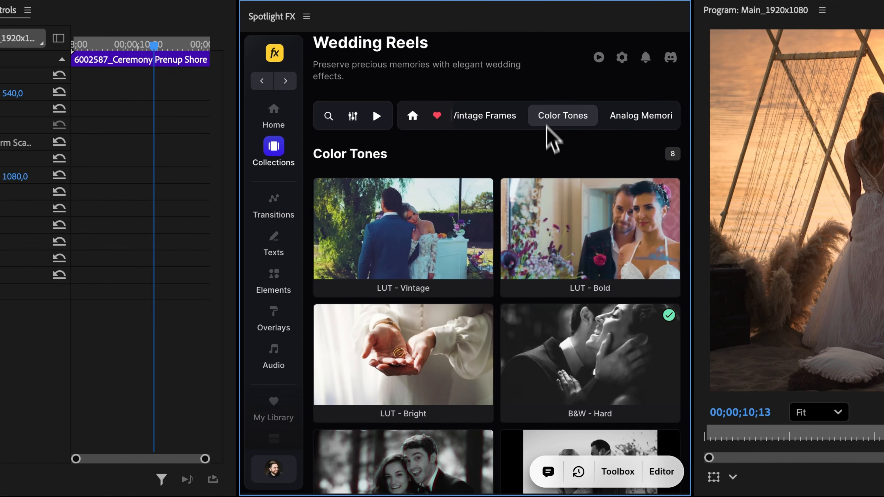
scroll(578, 350, down, 5)
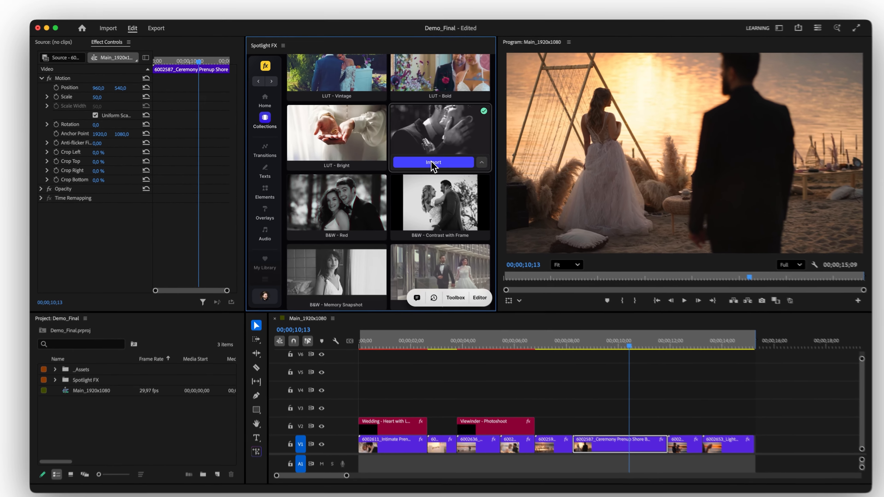
click(575, 225)
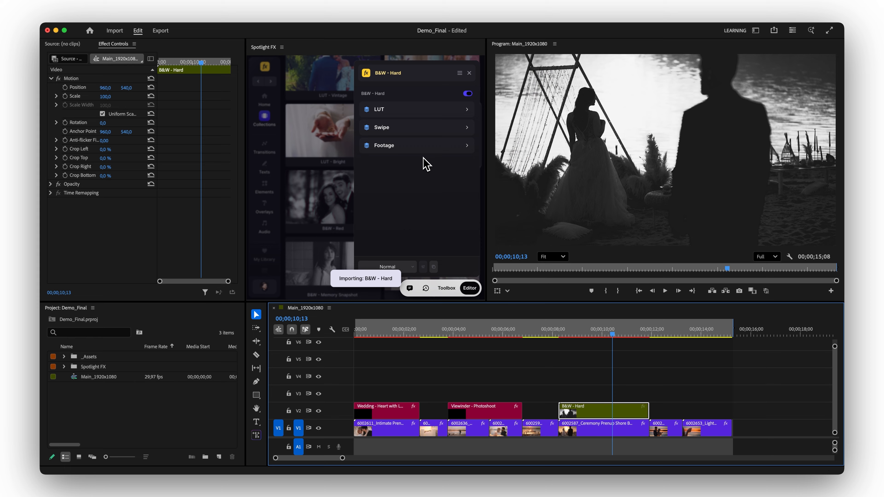
mouse_move(600, 337)
mouse_down()
mouse_move(571, 334)
mouse_move(647, 333)
mouse_move(599, 337)
mouse_up()
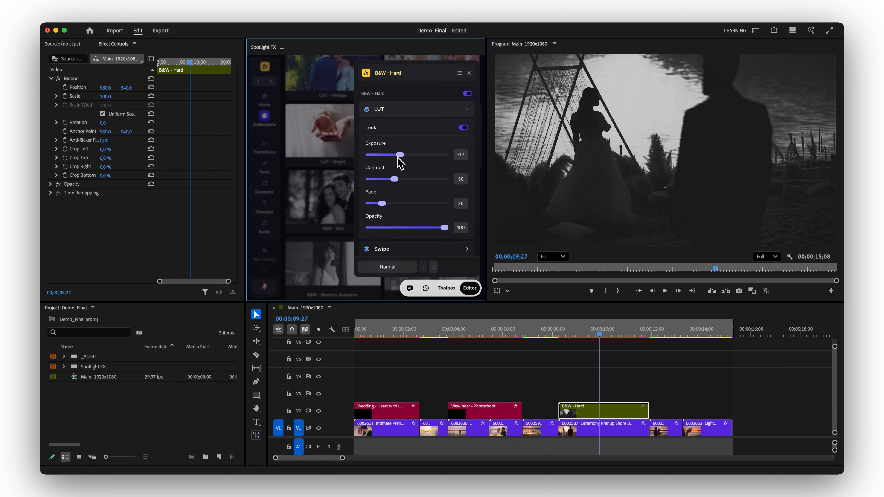
Import the Quote - 3 Line Fade text from the Vows & Quotes category above the B&W - Hard clip.
click(341, 144)
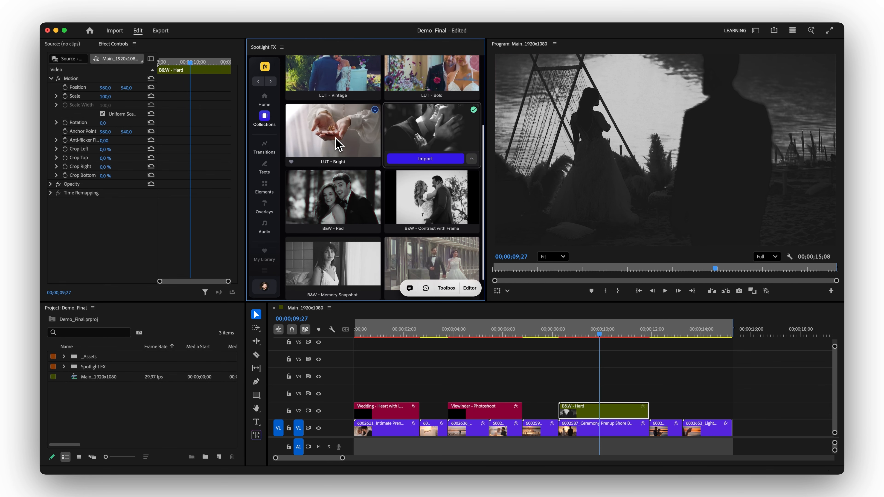
scroll(336, 139, up, 5)
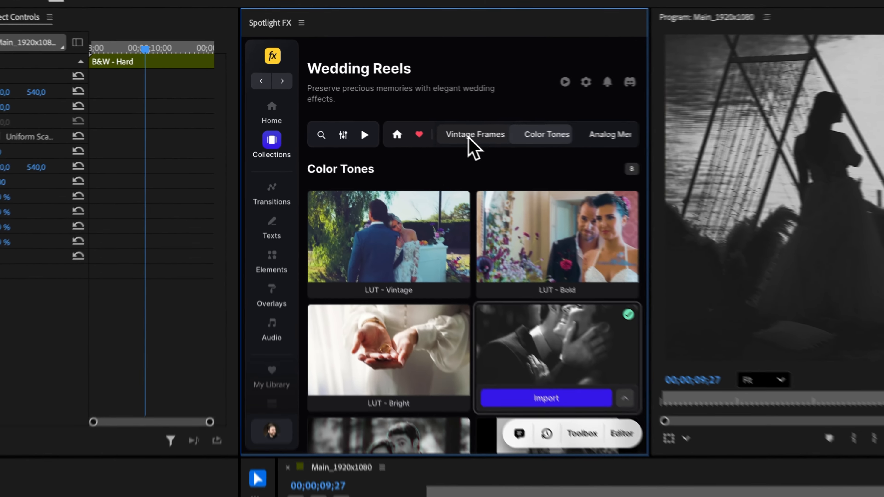
scroll(469, 138, left, 6)
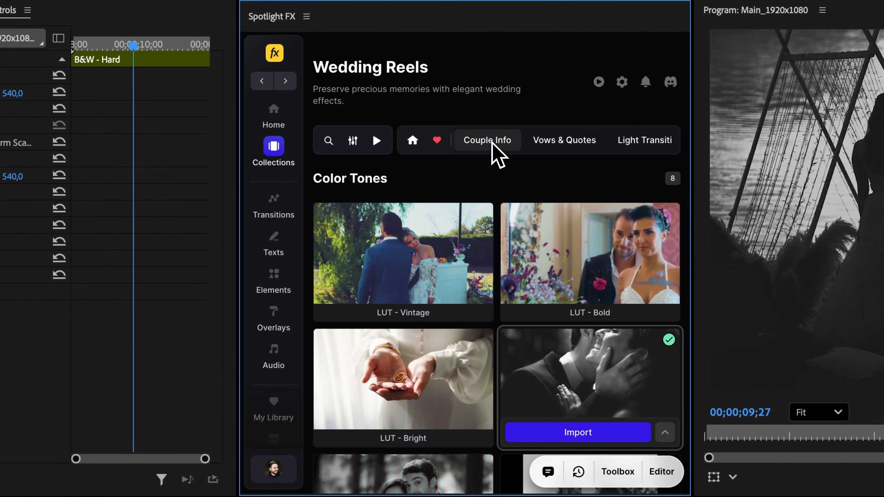
click(565, 141)
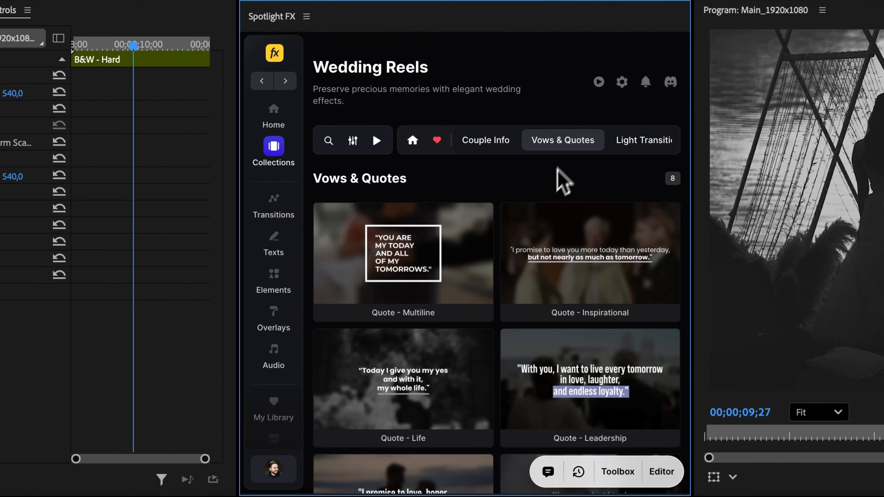
scroll(459, 243, down, 5)
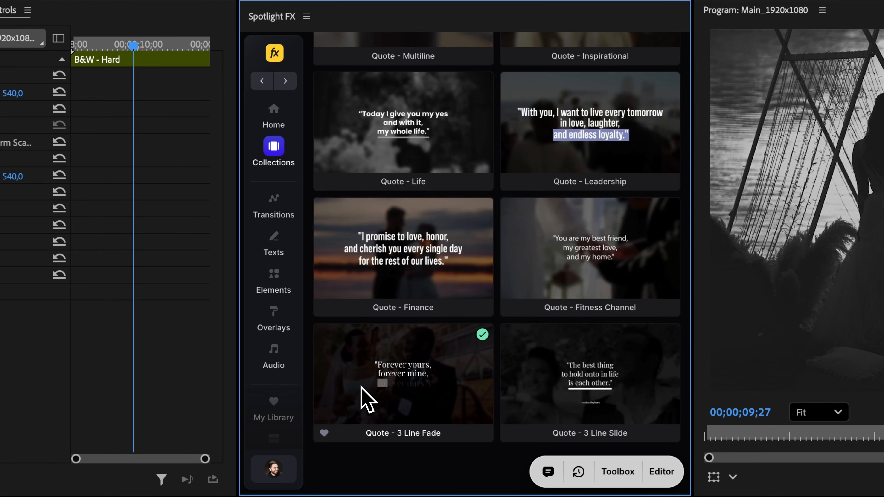
click(390, 428)
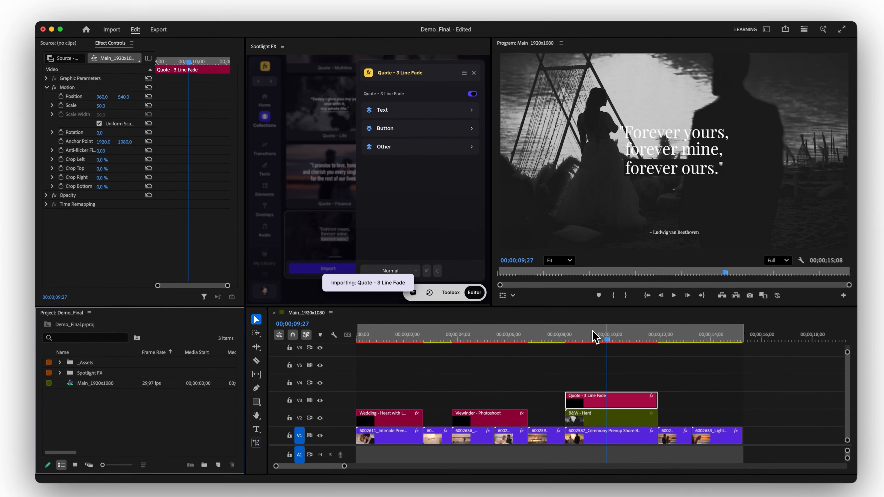
Cut the Quote - 3 Line Fade clip on V3 at the end of the B&W - Hard clip and delete the excess piece.
mouse_move(594, 332)
mouse_down()
mouse_move(560, 336)
mouse_move(650, 336)
mouse_move(605, 342)
mouse_up()
drag(648, 397, 718, 396)
key(c)
click(650, 395)
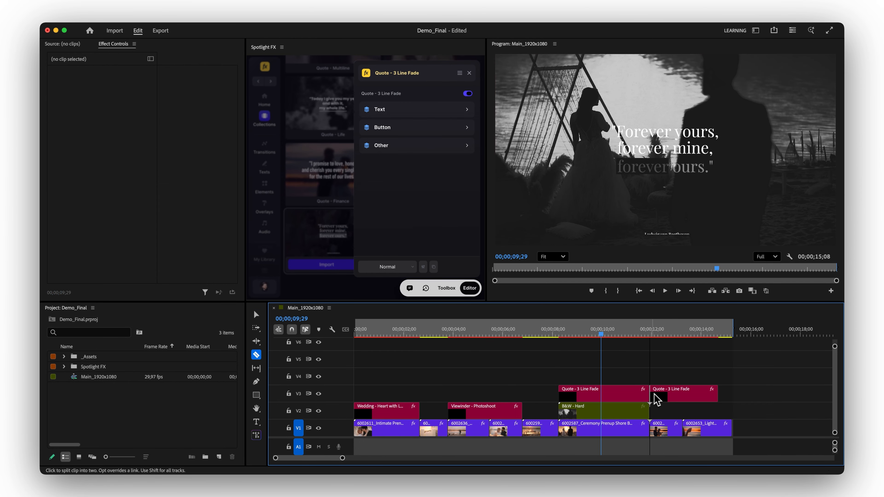
click(670, 399)
key(Delete)
click(618, 401)
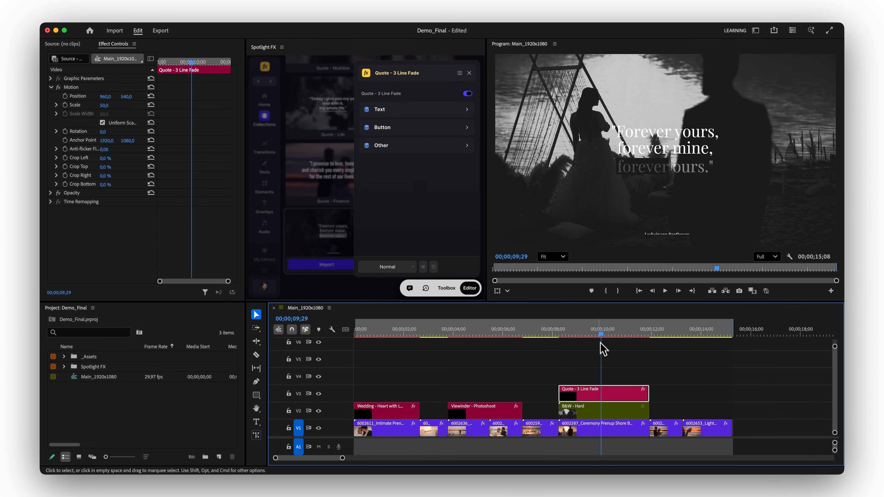
Turn off the Secondary Text line in the Quote - 3 Line Fade text settings.
drag(599, 335, 643, 336)
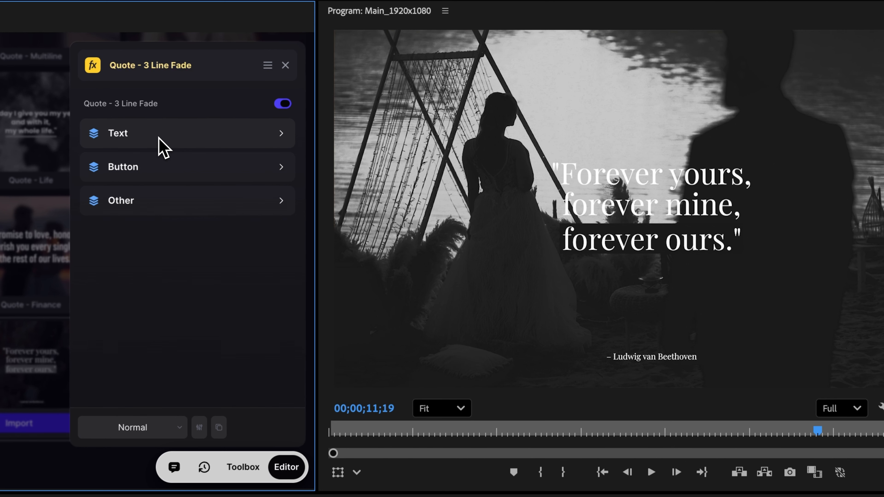
click(403, 113)
scroll(153, 178, down, 6)
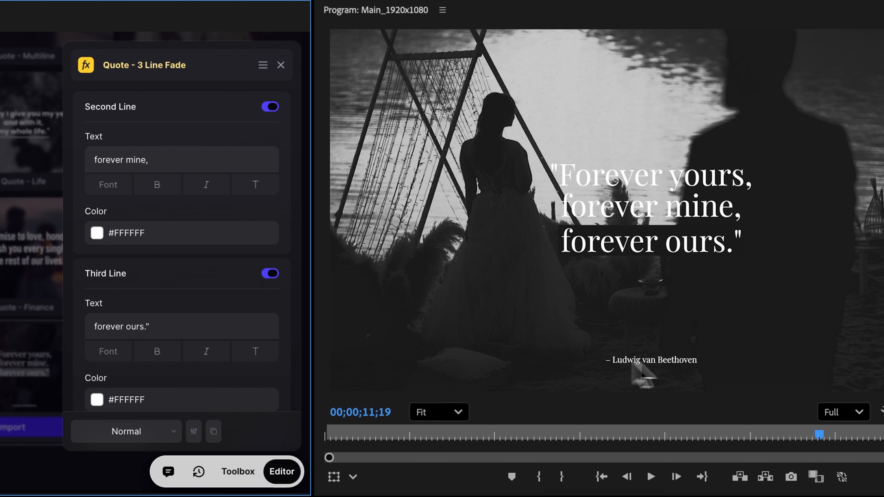
scroll(217, 296, down, 5)
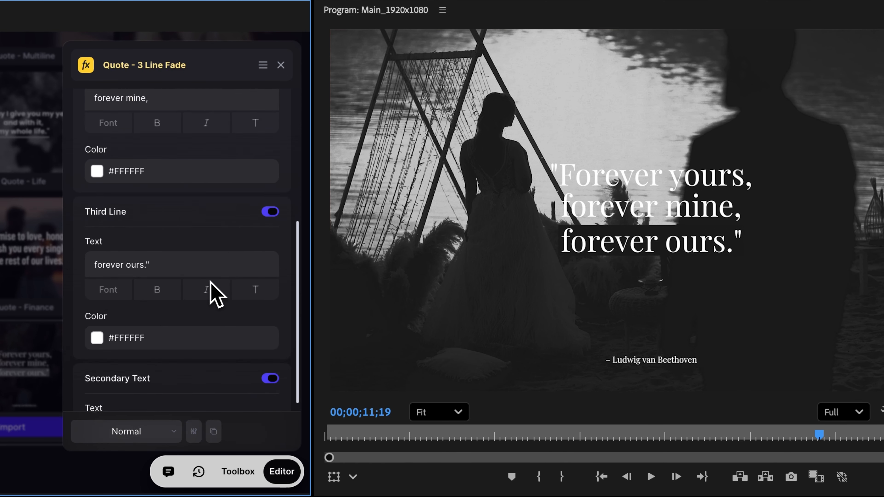
click(269, 262)
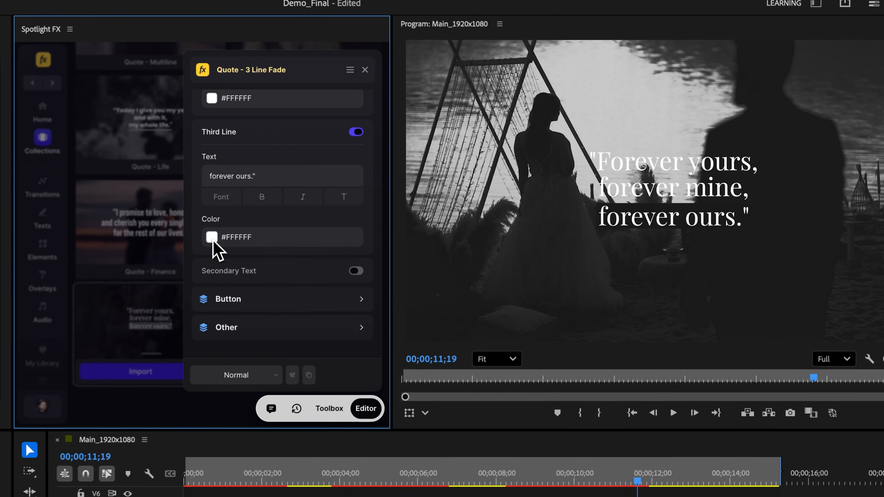
Set the quote's Third Line text color to #000000 and its Button shape color to #FFFFFF.
click(211, 237)
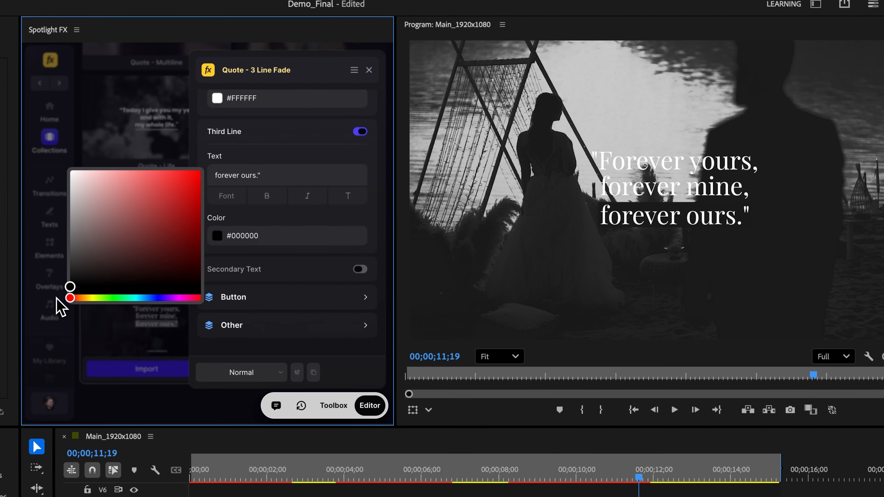
click(270, 253)
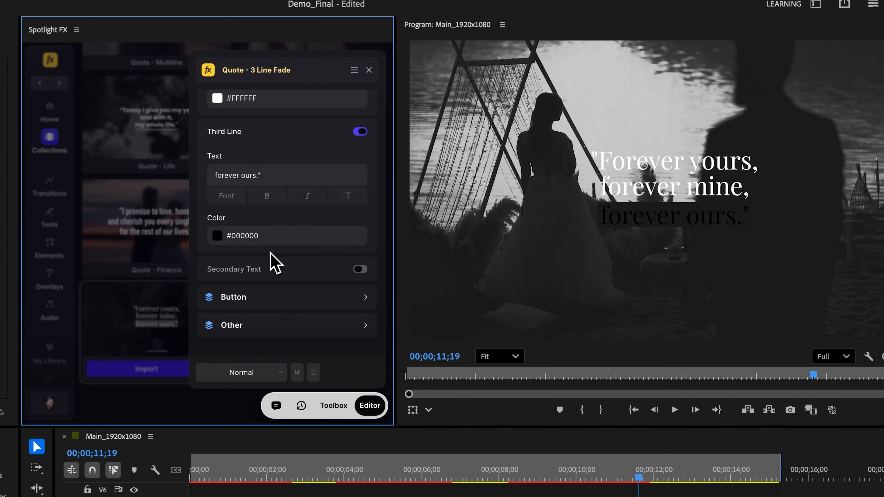
click(253, 300)
click(217, 186)
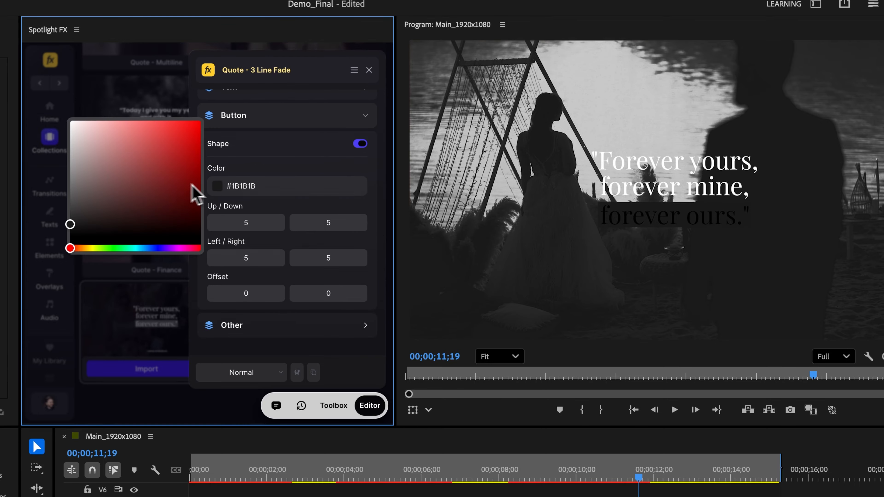
click(267, 171)
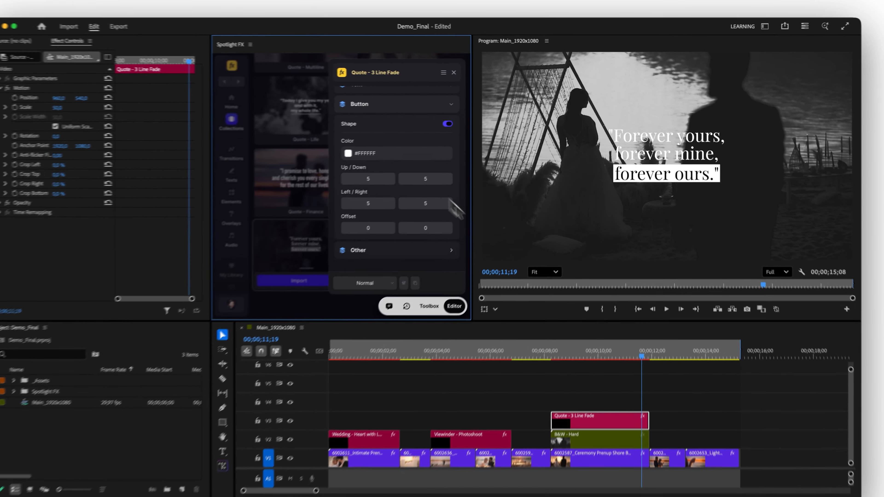
Set the LUT exposure of the B&W - Hard clip beneath the quote to -41.
click(573, 470)
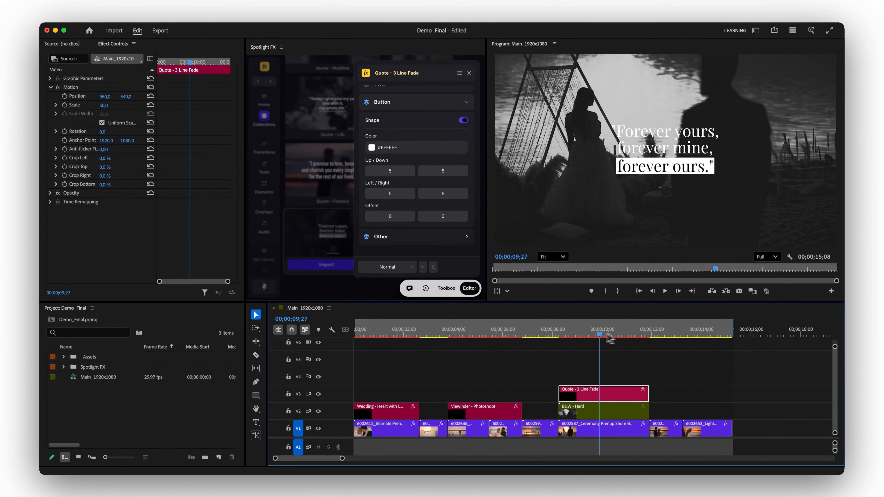
drag(609, 337, 629, 335)
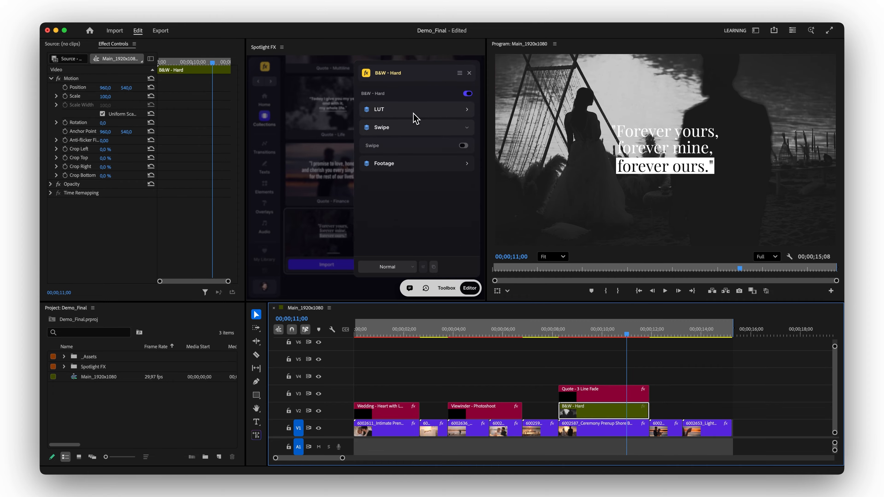
click(413, 112)
drag(391, 156, 395, 157)
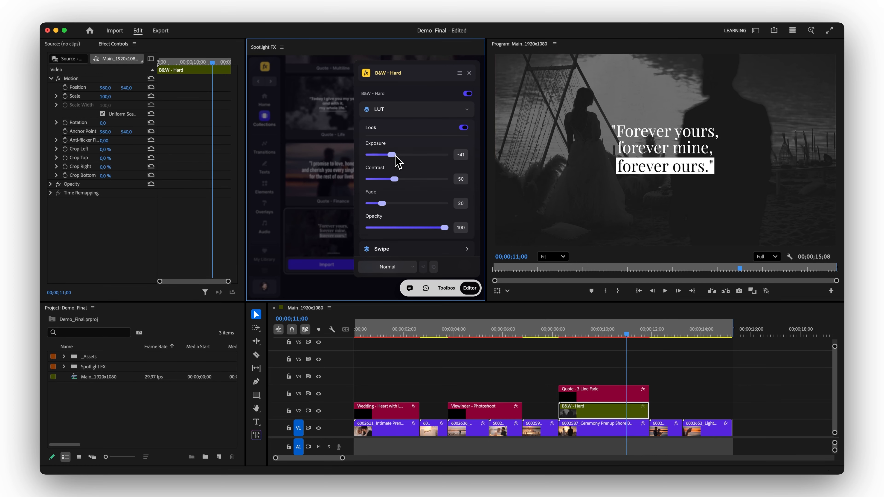
Import the 2 35x1 - Cinemascope frame from the Vintage Frames category above the Quote - 3 Line Fade clip and play back that section.
click(340, 155)
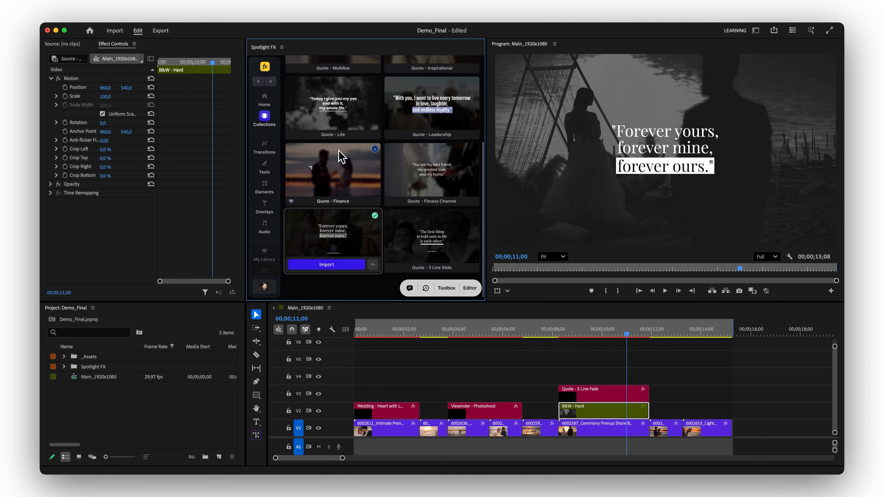
scroll(341, 155, up, 5)
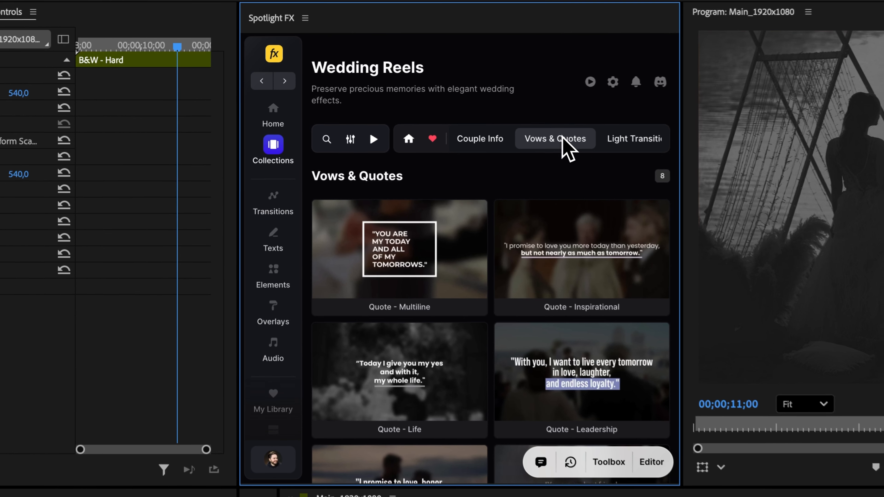
scroll(422, 114, right, 5)
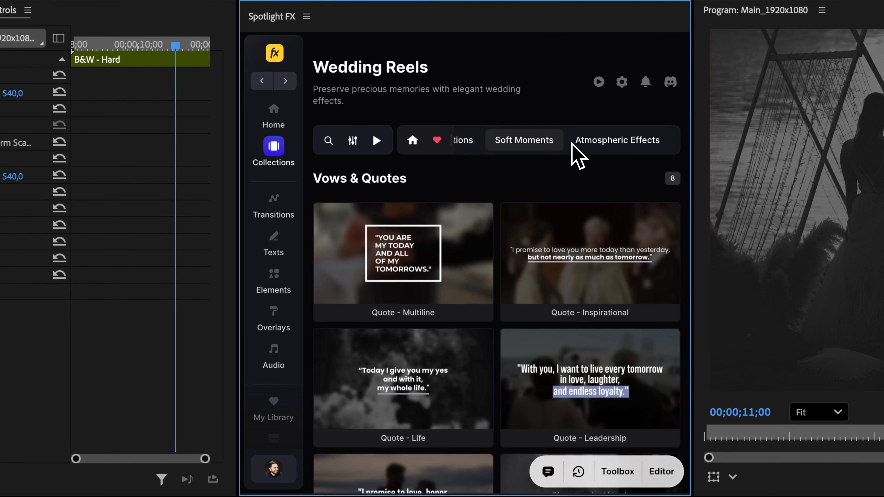
scroll(572, 143, right, 2)
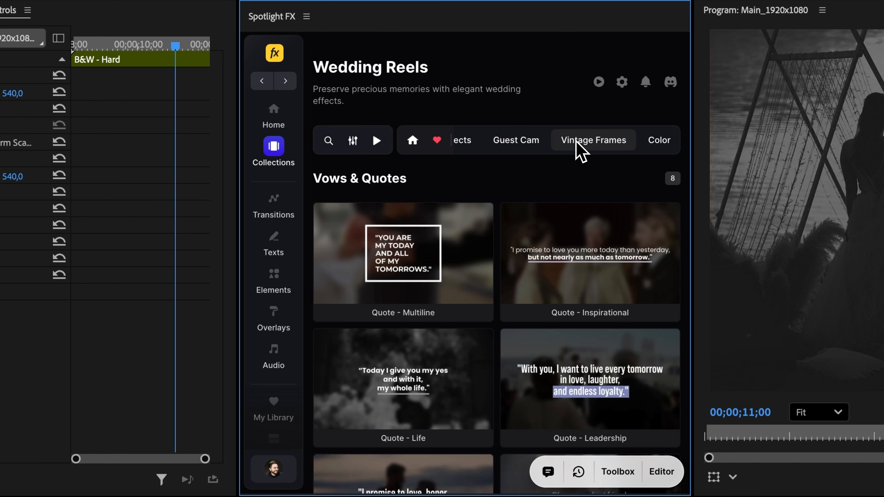
click(576, 140)
mouse_move(588, 254)
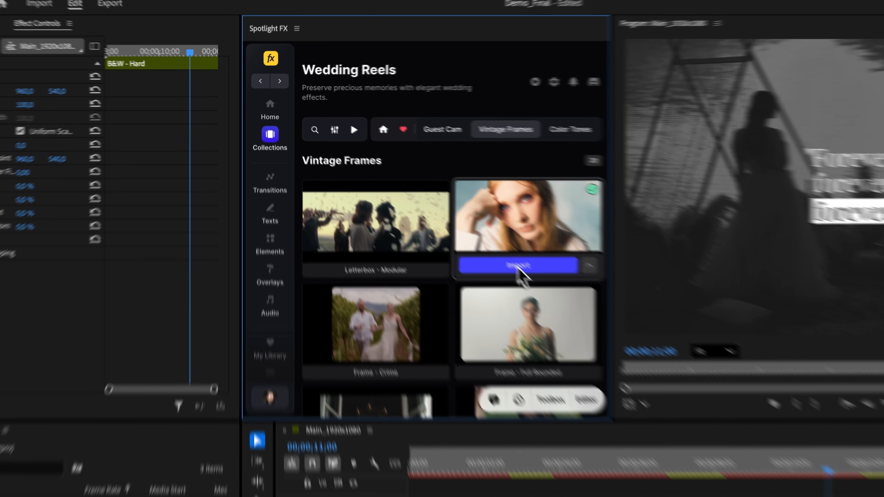
click(585, 307)
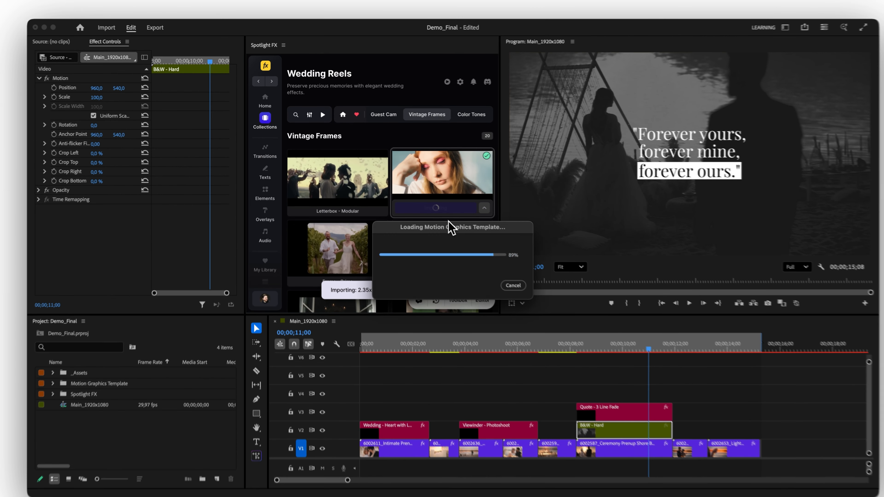
drag(562, 334, 557, 335)
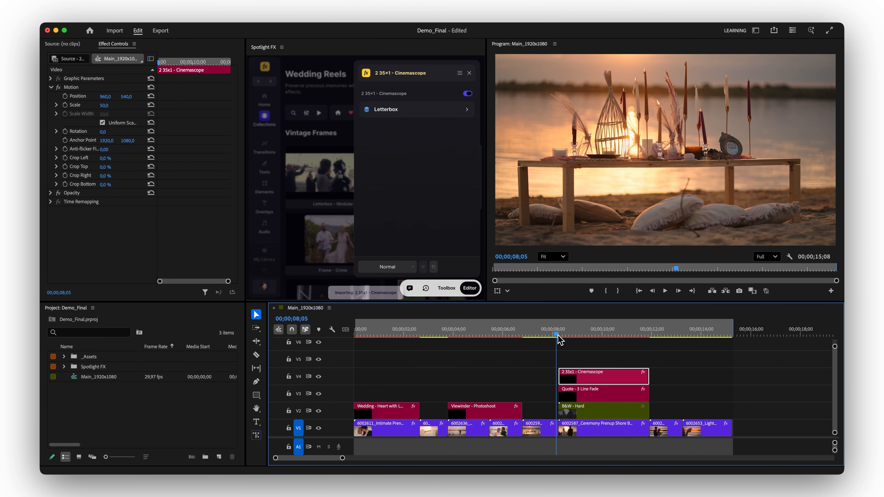
key(space)
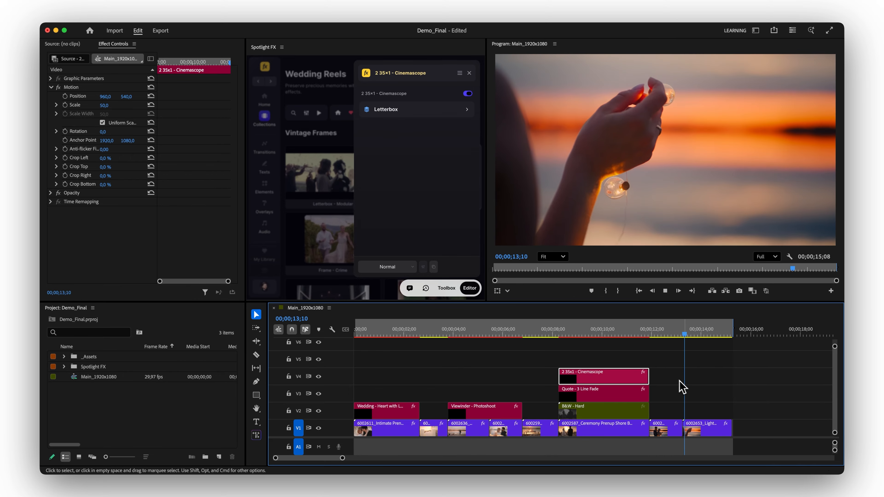
key(space)
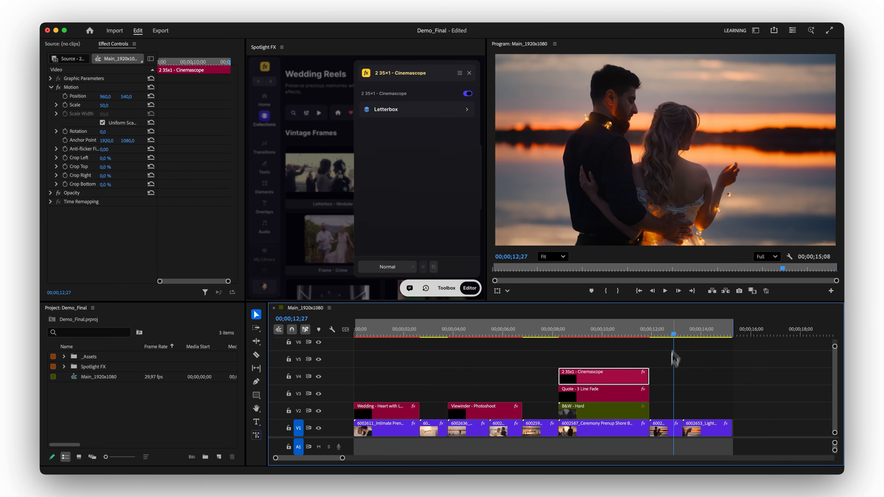
Import the Opener - Art title from the Wedding Openers category over the last two clips of the sequence.
drag(661, 404, 716, 434)
click(327, 195)
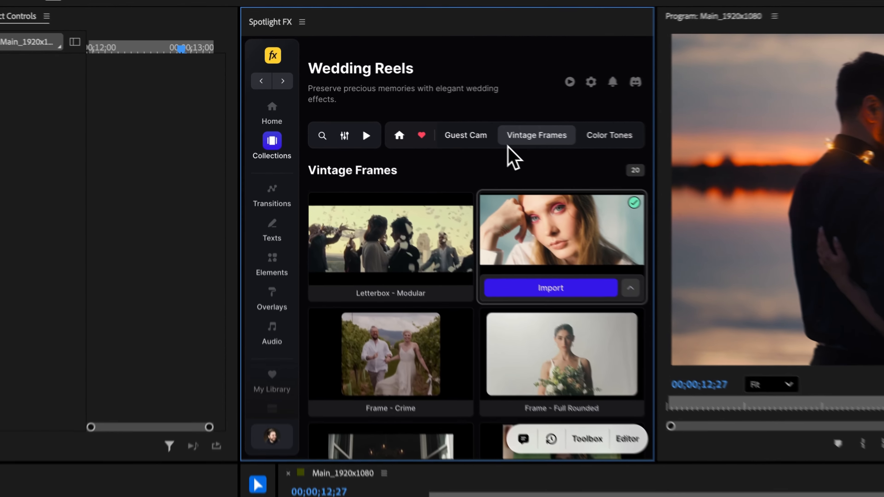
scroll(399, 117, left, 10)
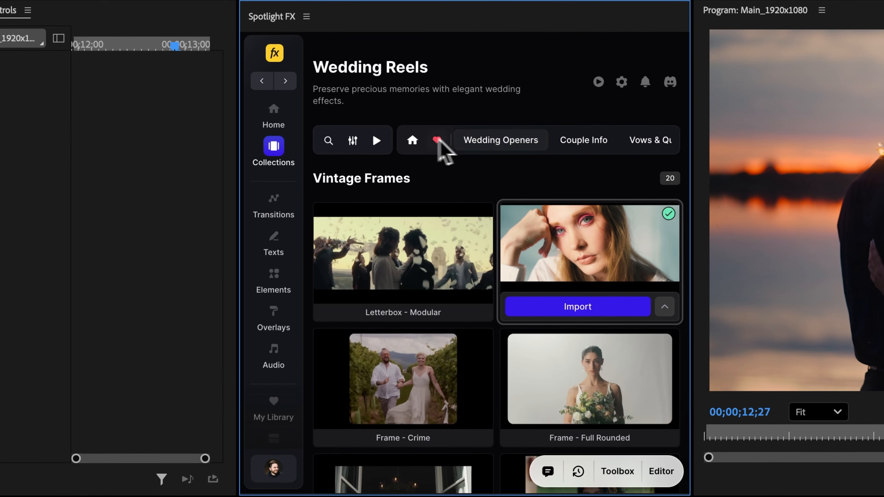
click(414, 142)
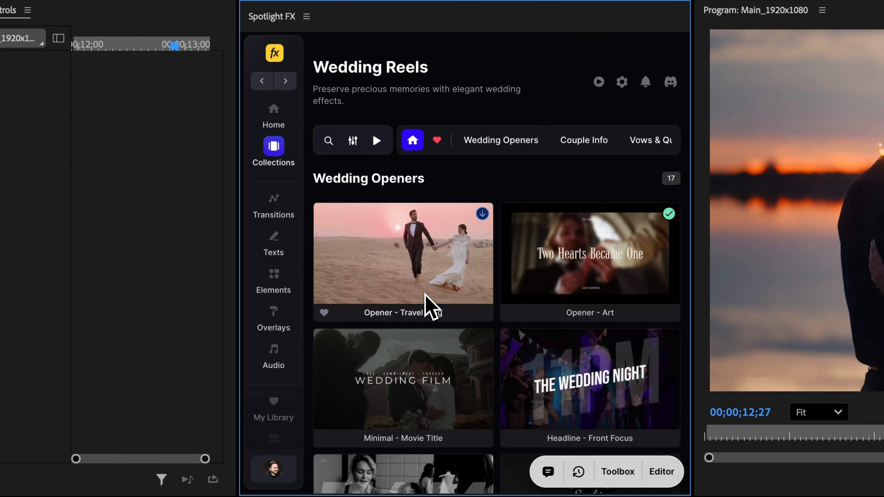
scroll(424, 291, down, 6)
scroll(425, 287, up, 5)
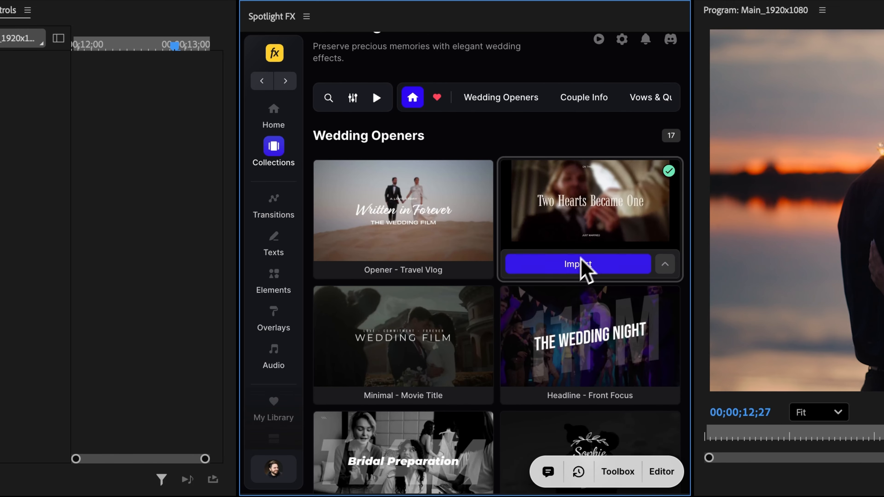
click(587, 269)
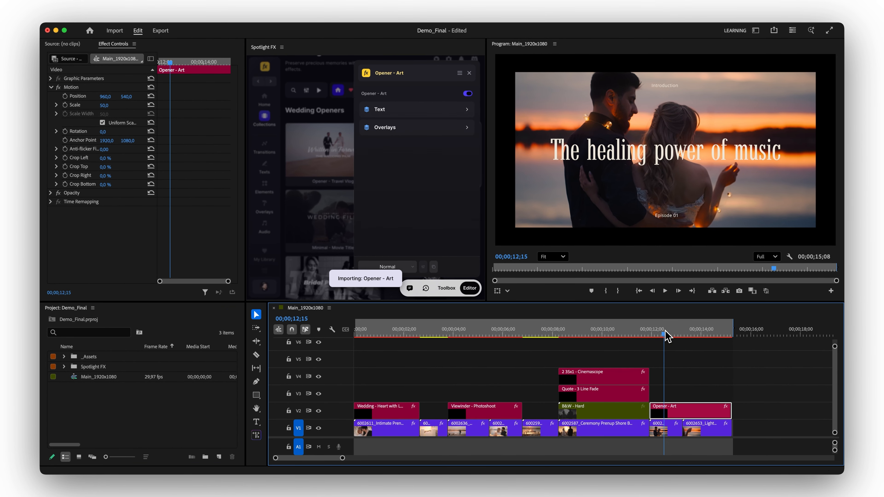
Replace the Headline text of the Opener - Art title with the couple's first names joined by an ampersand.
mouse_move(681, 344)
mouse_down()
mouse_move(653, 336)
mouse_move(712, 336)
mouse_move(669, 337)
mouse_up()
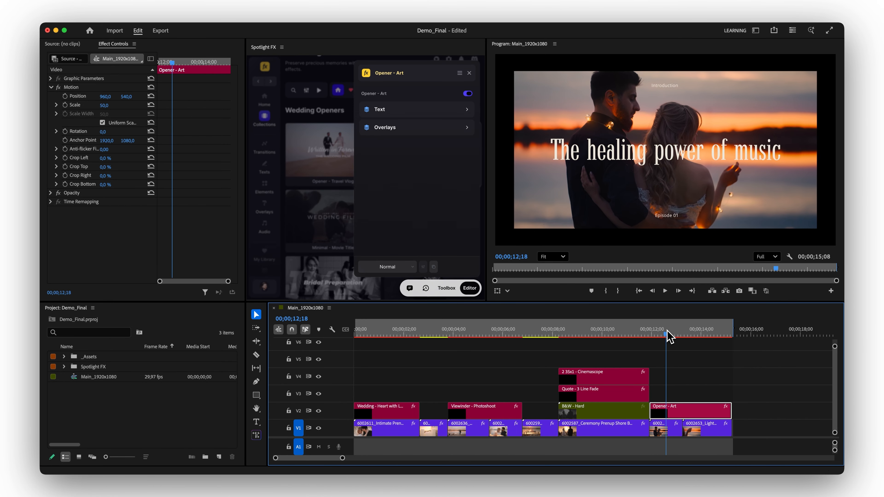
click(402, 114)
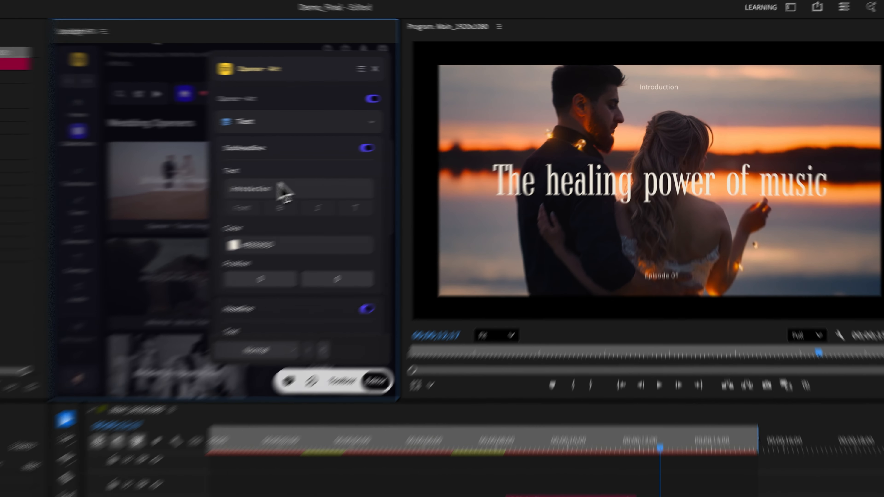
scroll(403, 190, down, 5)
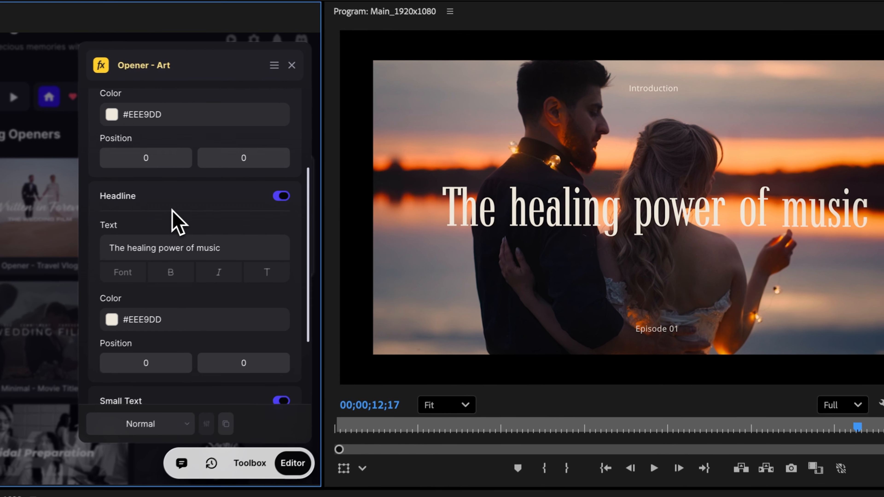
drag(213, 246, 125, 250)
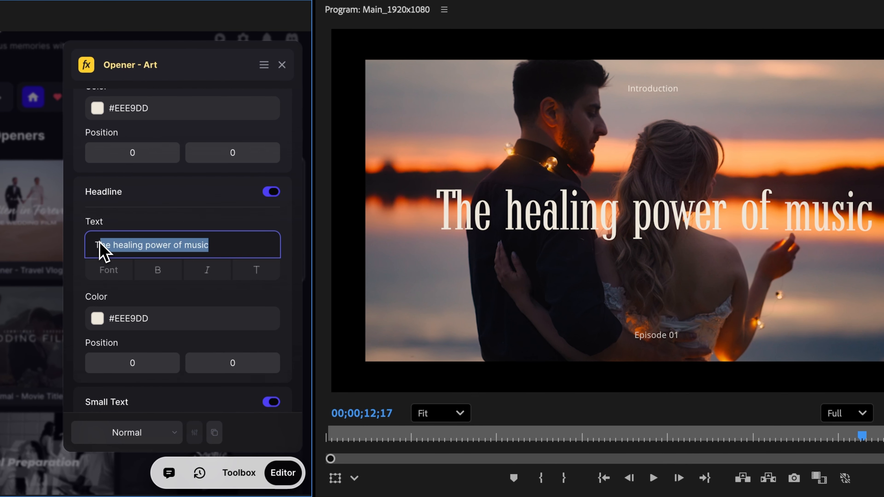
text(Emma )
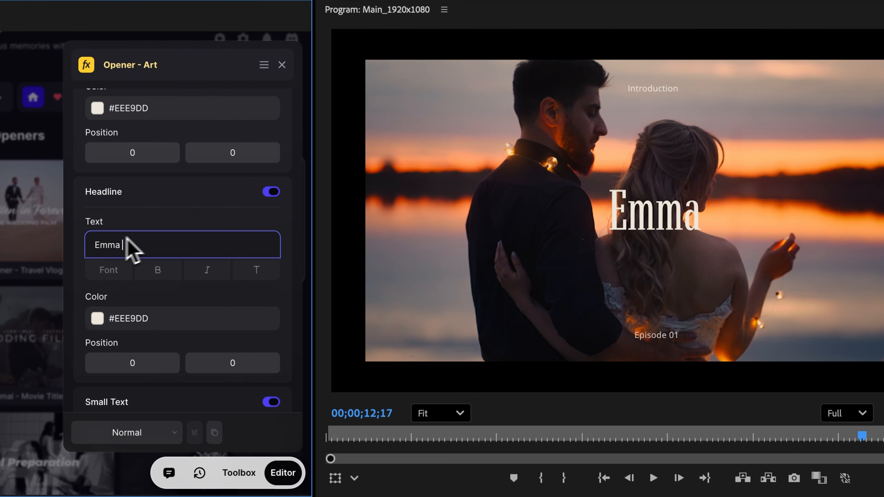
text(& David)
key(Return)
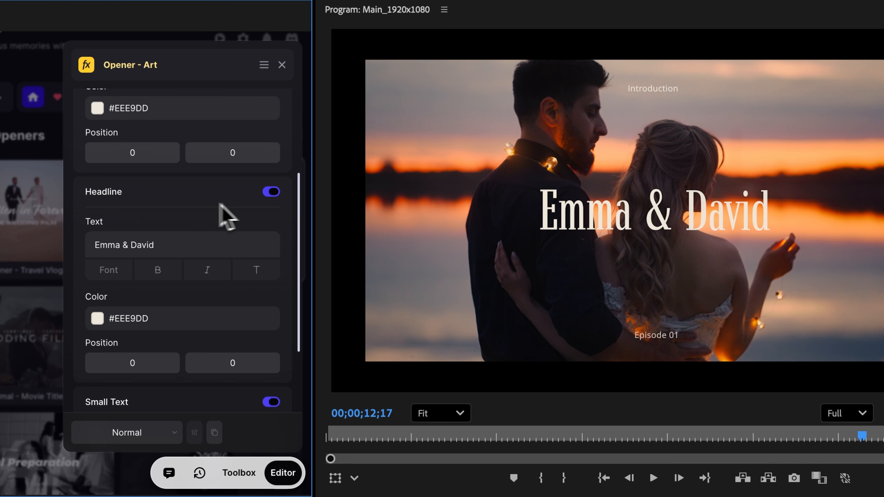
Turn off the Subheadline and Small Text lines of the Opener - Art title.
scroll(220, 205, up, 5)
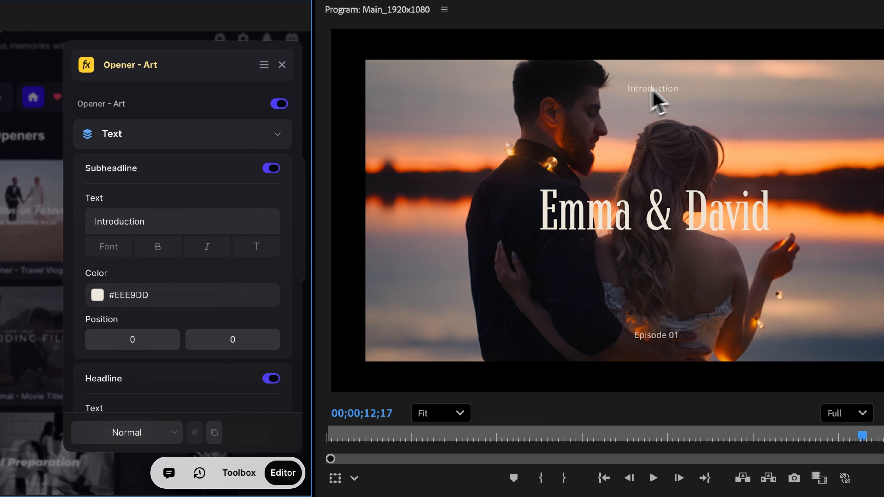
click(270, 171)
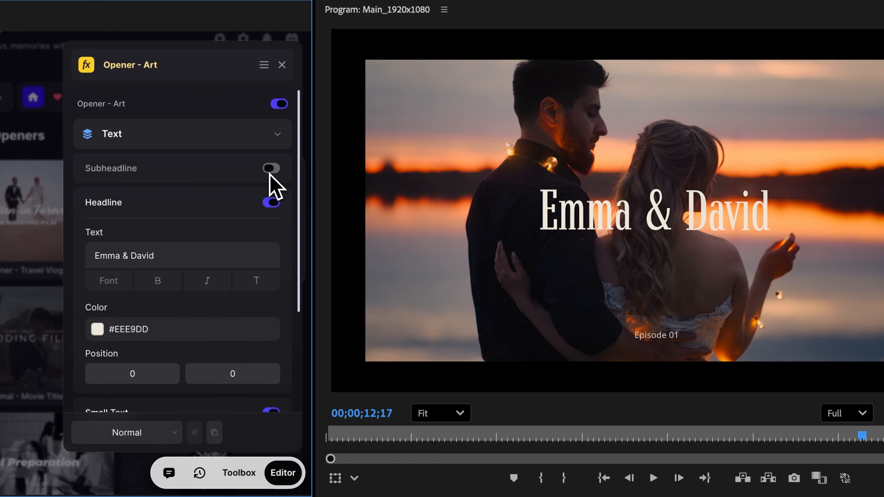
scroll(247, 201, down, 5)
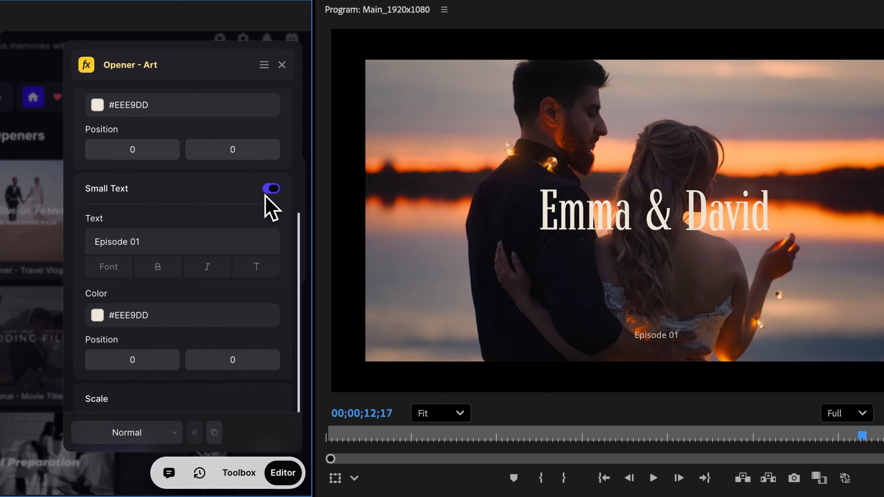
click(268, 189)
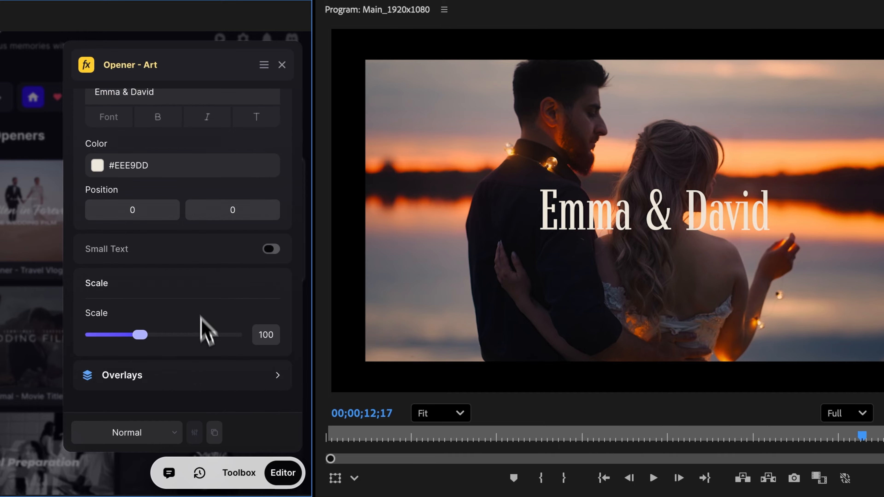
Turn on the Solid overlay of the Opener - Art title with an opacity of 44 and play back the ending.
click(142, 381)
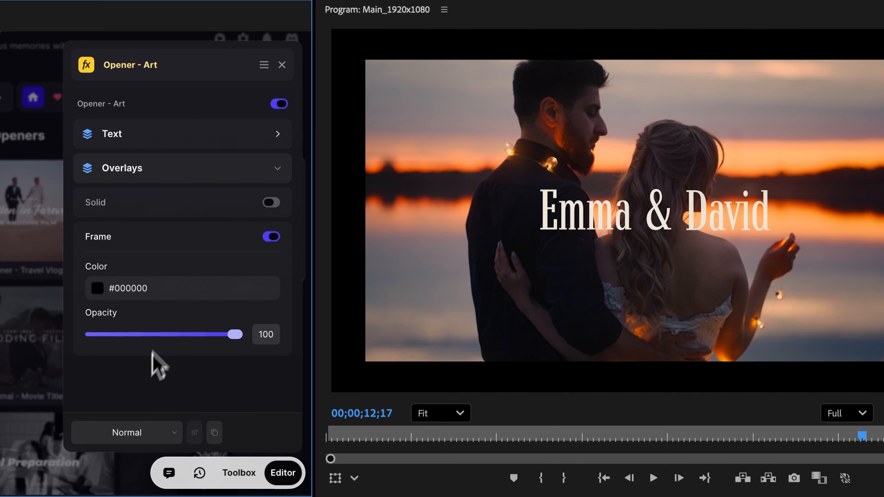
click(271, 202)
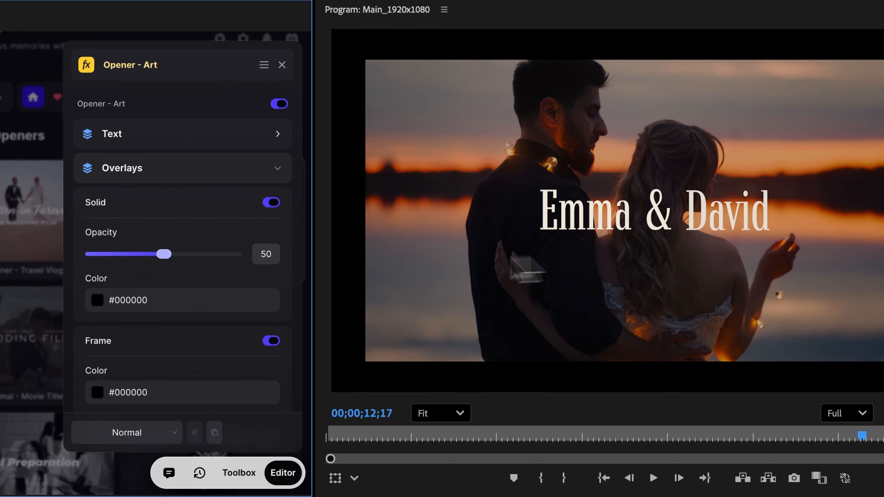
drag(167, 256, 155, 255)
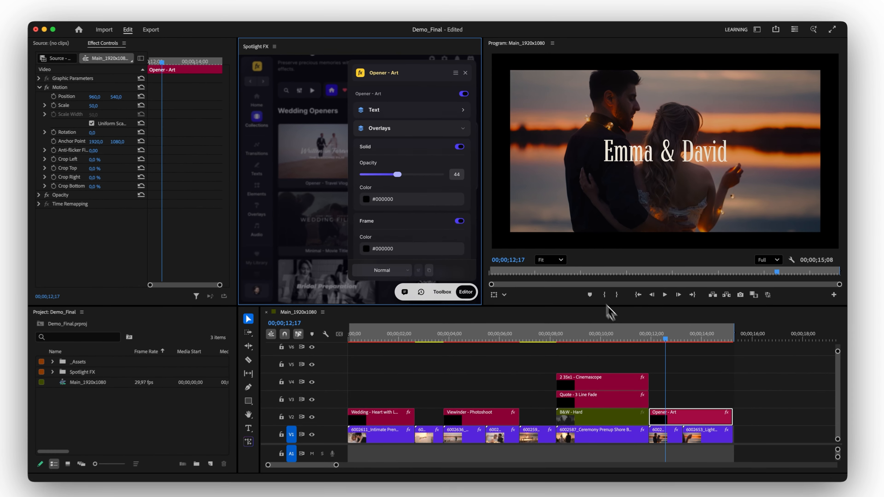
click(626, 335)
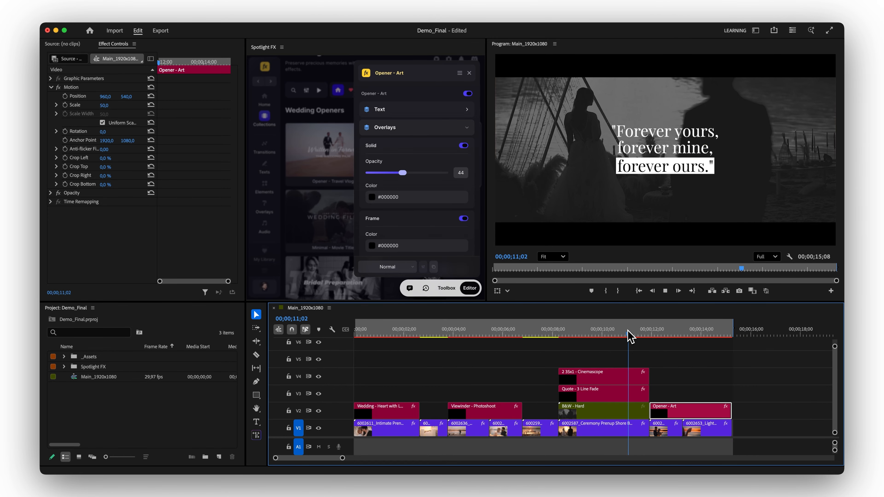
key(space)
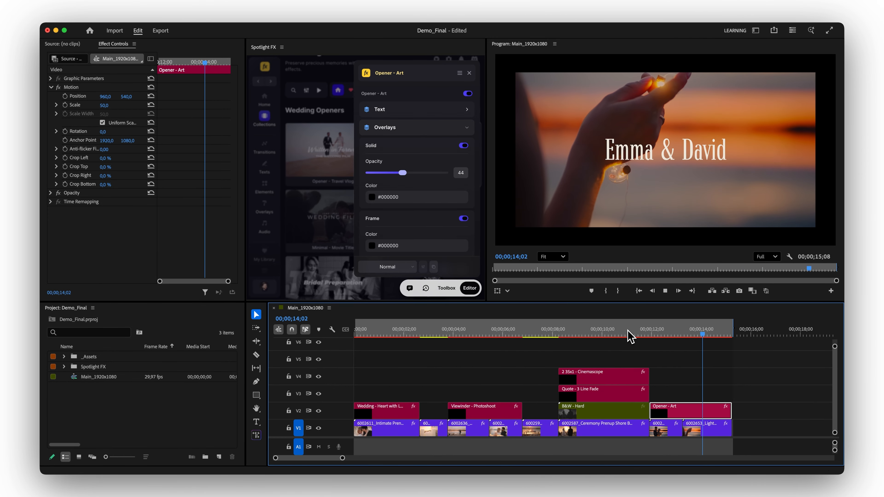
Import the Flash - Wedding effect from Light Transitions at the cut after the first clip and play back the transition.
drag(628, 335, 420, 355)
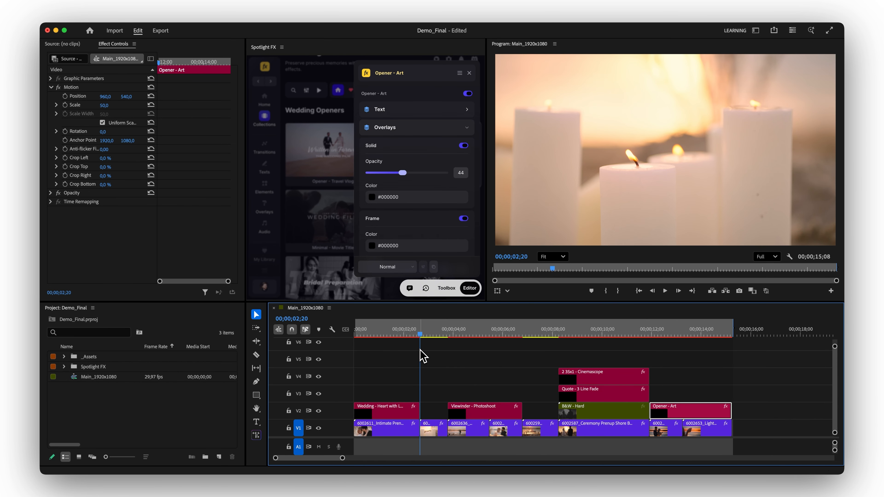
click(334, 233)
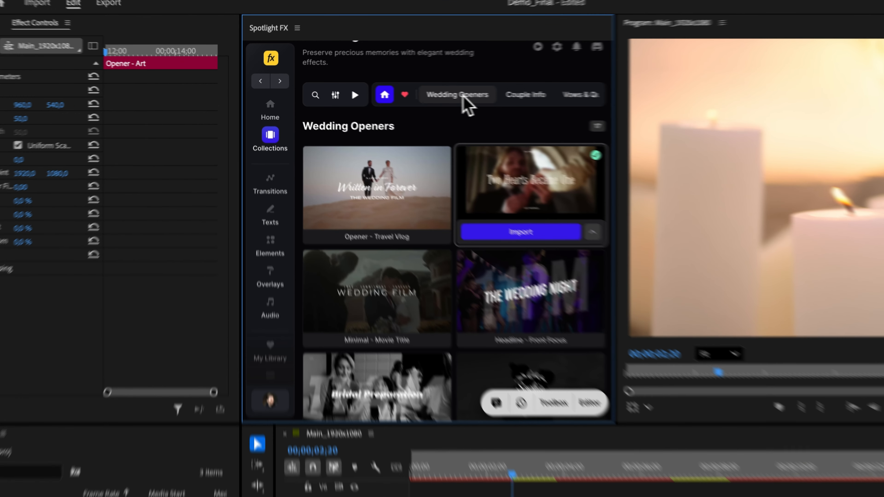
scroll(398, 92, right, 5)
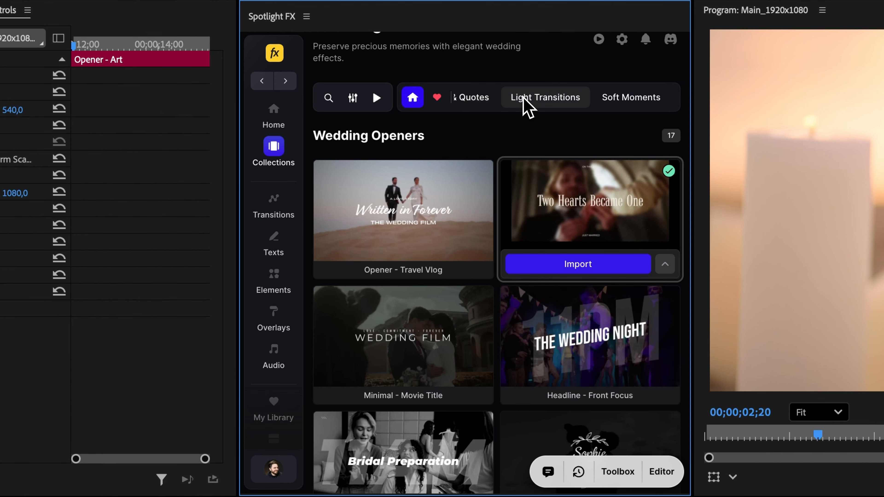
click(523, 101)
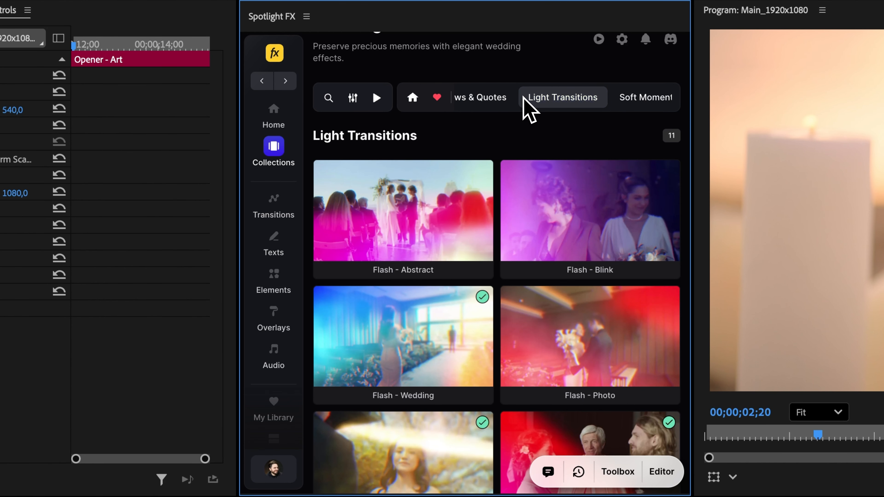
mouse_move(401, 364)
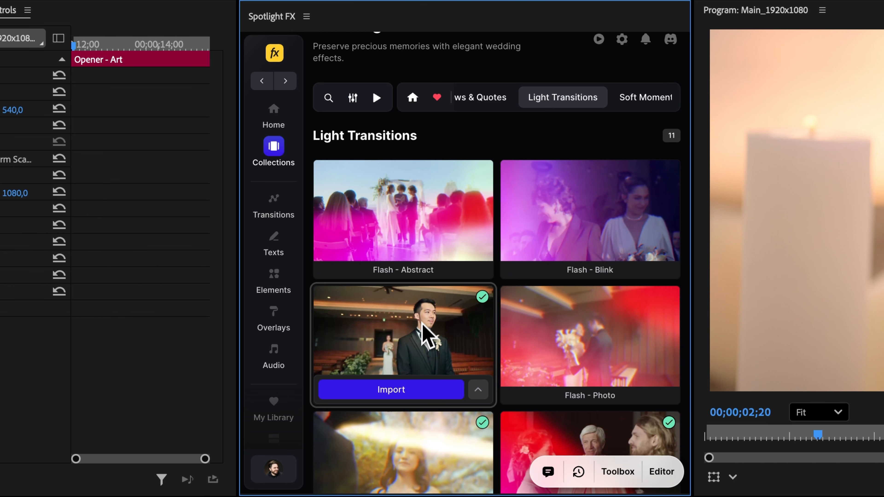
click(392, 387)
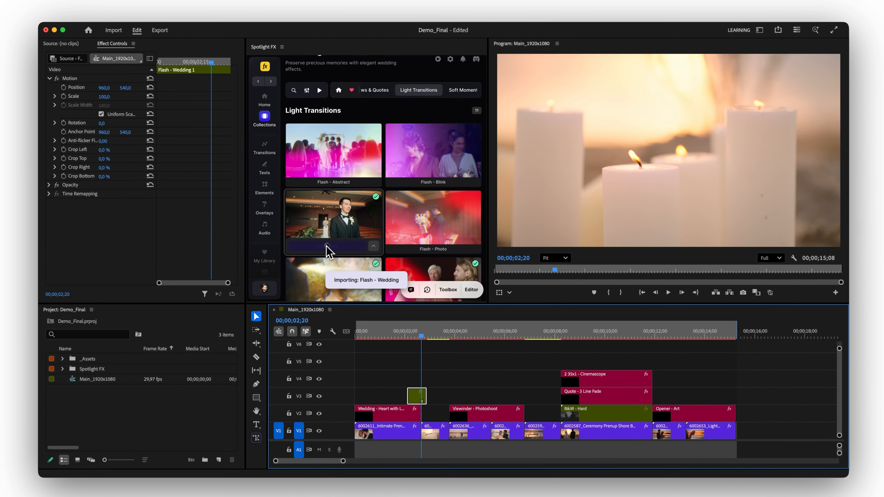
key(space)
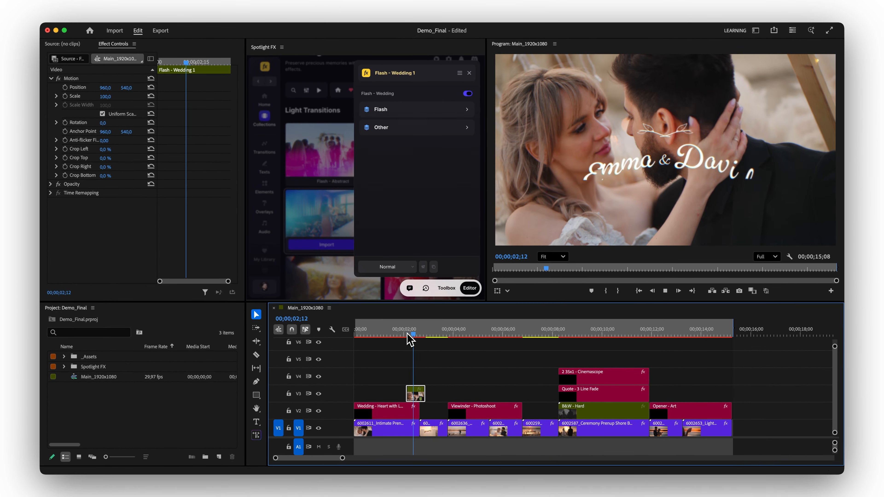
key(space)
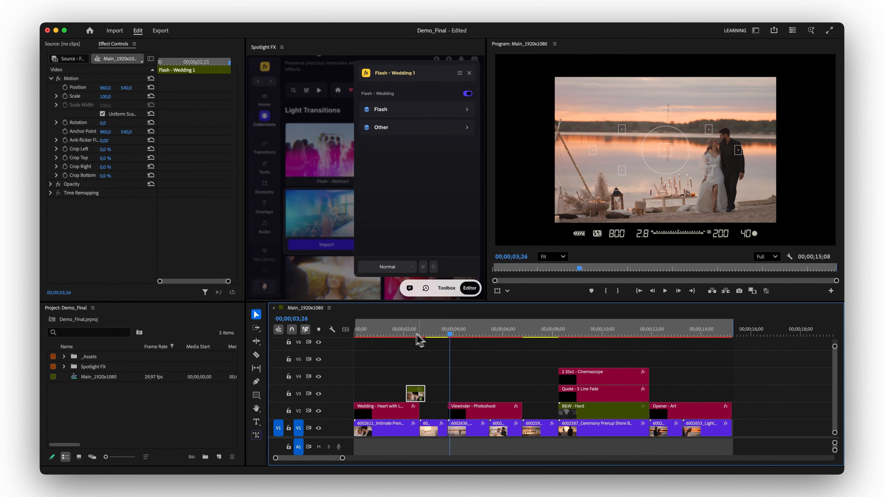
Import the Light - Center Switch transition at the cut where the Viewinder - Photoshoot overlay begins and review it.
click(441, 374)
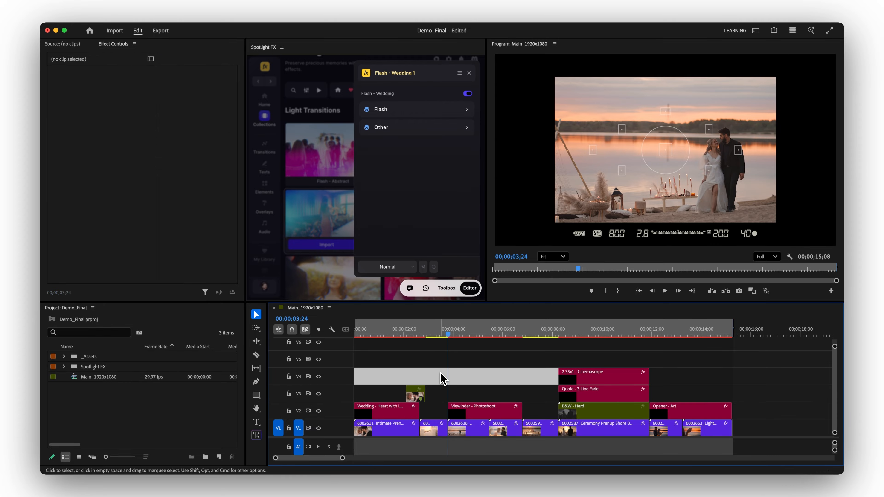
click(330, 213)
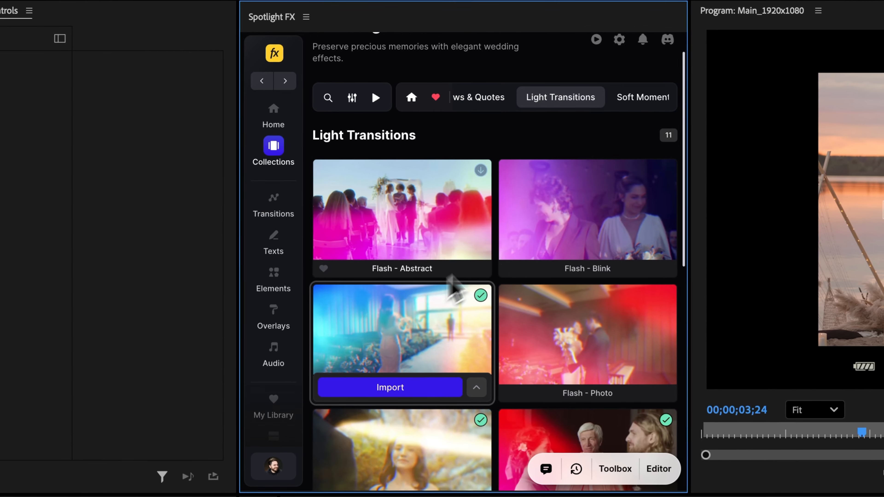
scroll(511, 232, down, 3)
scroll(512, 232, down, 4)
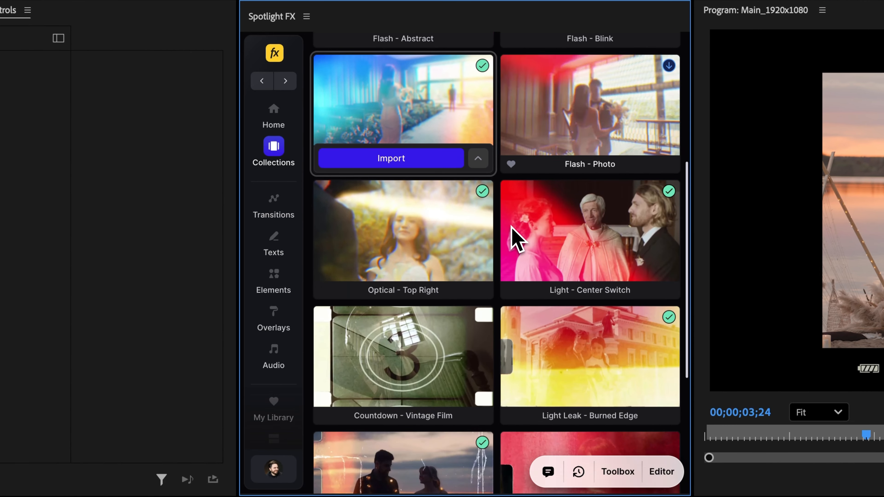
scroll(529, 244, up, 1)
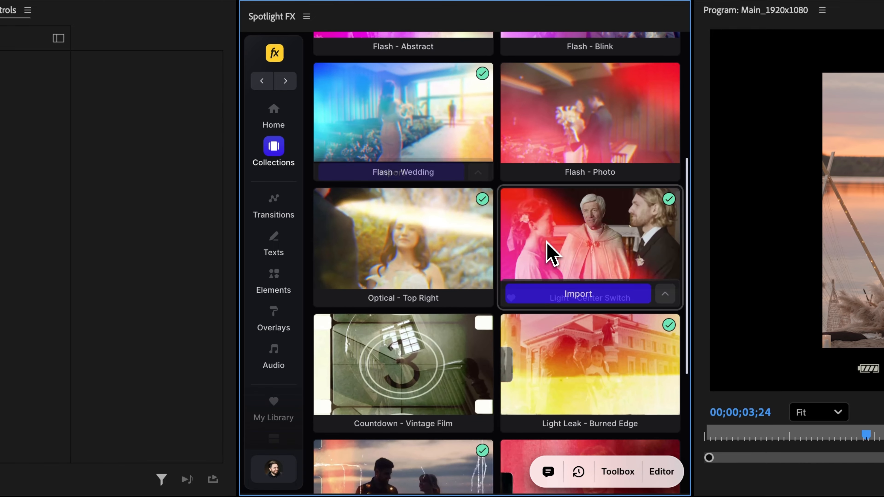
click(557, 293)
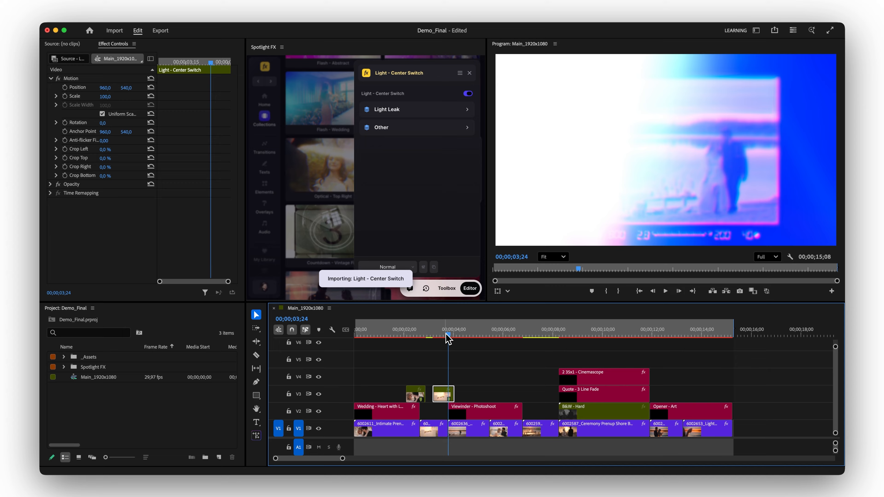
click(404, 335)
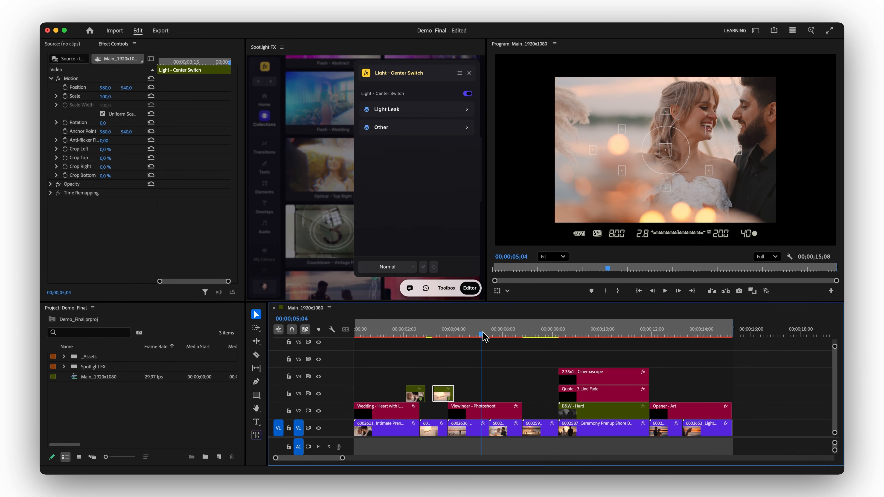
Import the Film Burn - Light Leak Edge transition at the cut at 00;00;05;14, between the two clips under Viewinder - Photoshoot.
mouse_move(483, 336)
mouse_down()
mouse_move(498, 337)
mouse_move(471, 336)
mouse_move(496, 339)
mouse_up()
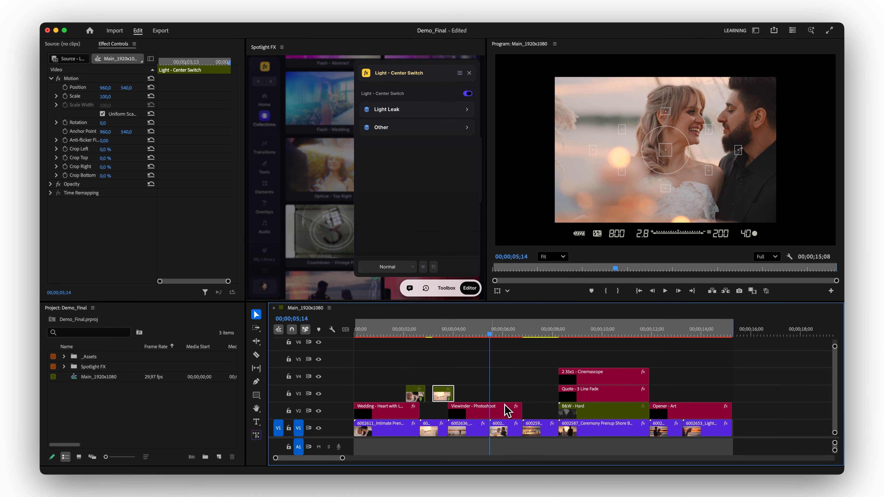
click(501, 391)
click(321, 222)
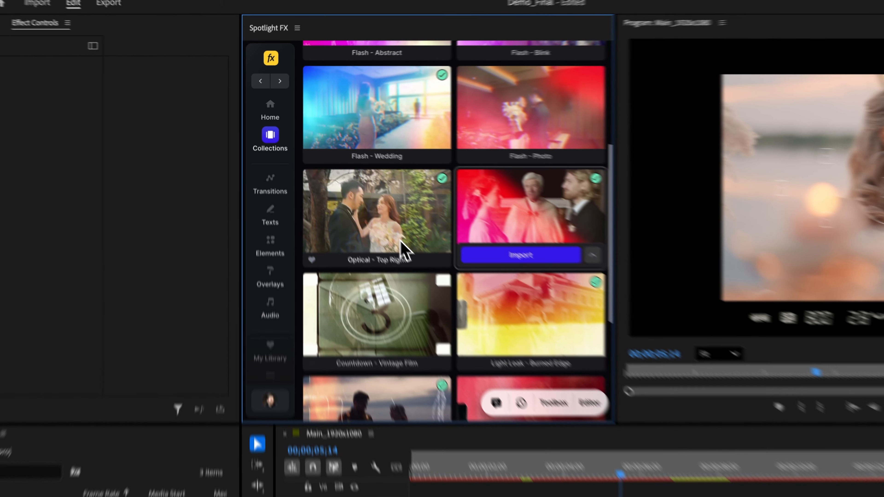
scroll(451, 250, down, 5)
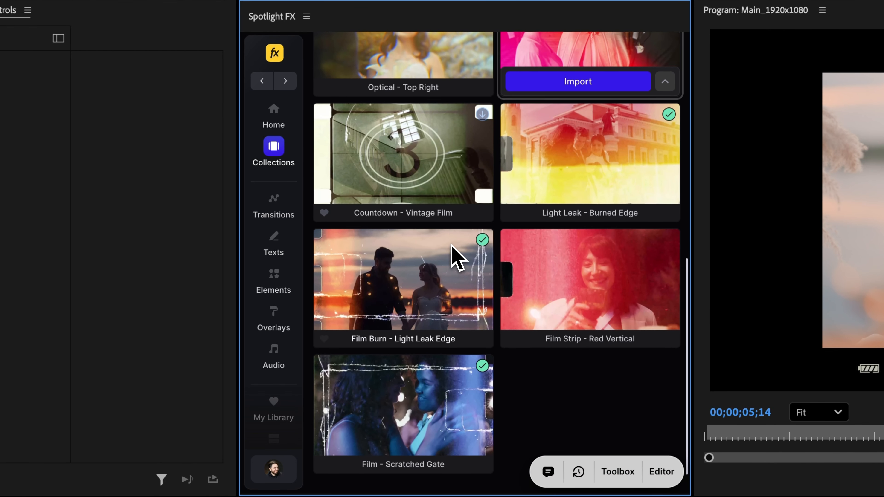
mouse_move(414, 276)
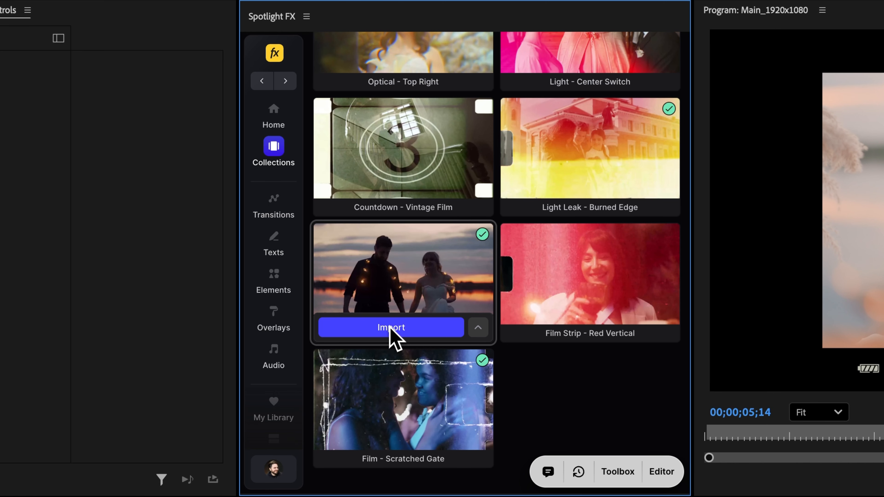
click(392, 329)
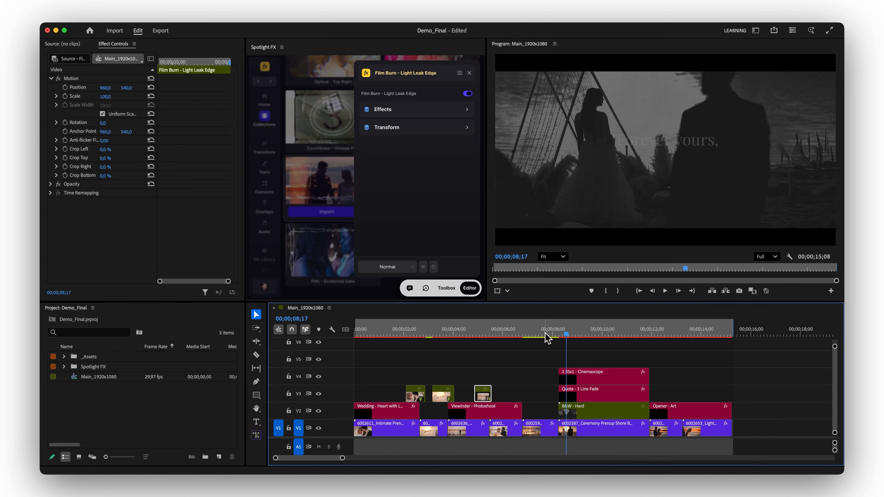
Import the Optical - Top Right transition at the cut where the Viewinder - Photoshoot overlay ends and play it back.
drag(546, 335, 523, 335)
click(519, 398)
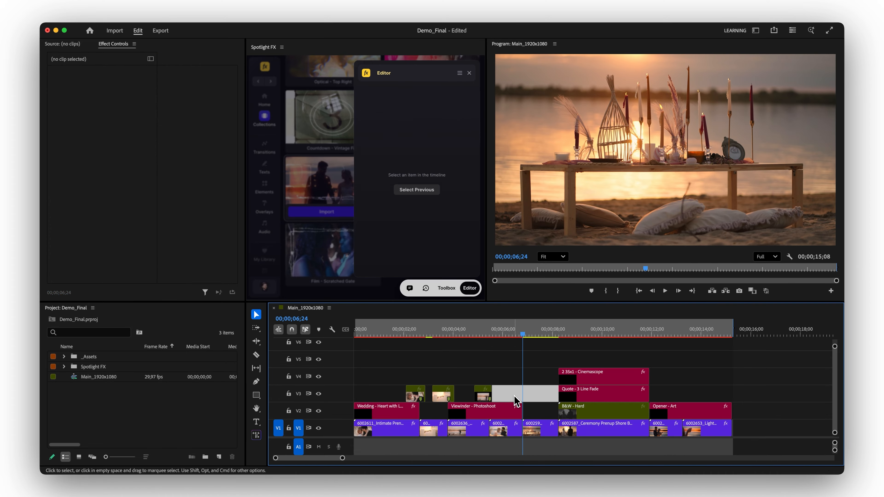
click(325, 192)
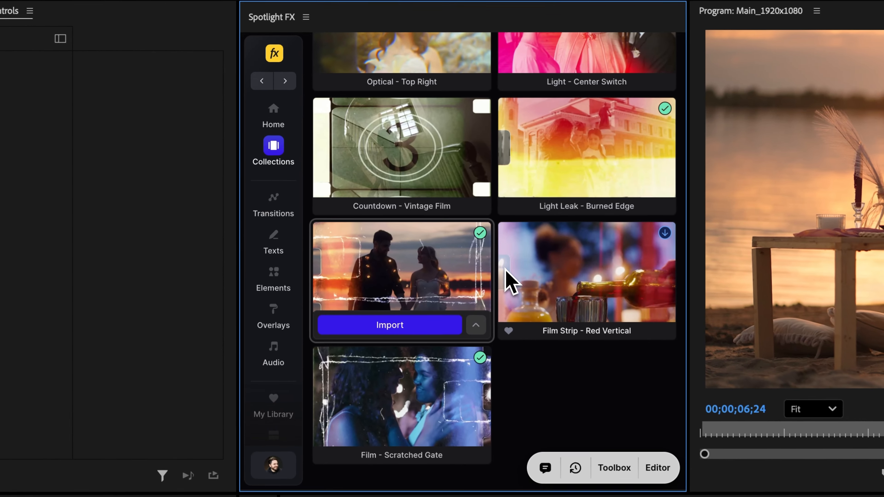
scroll(509, 278, up, 5)
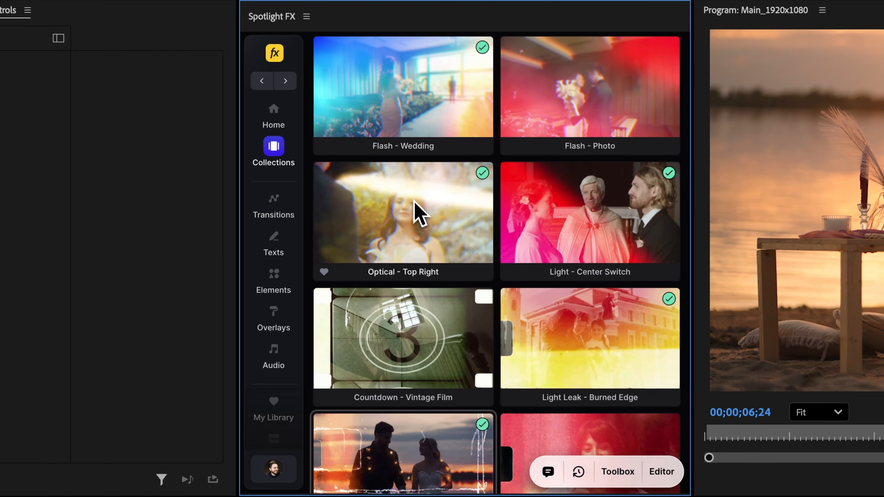
click(399, 267)
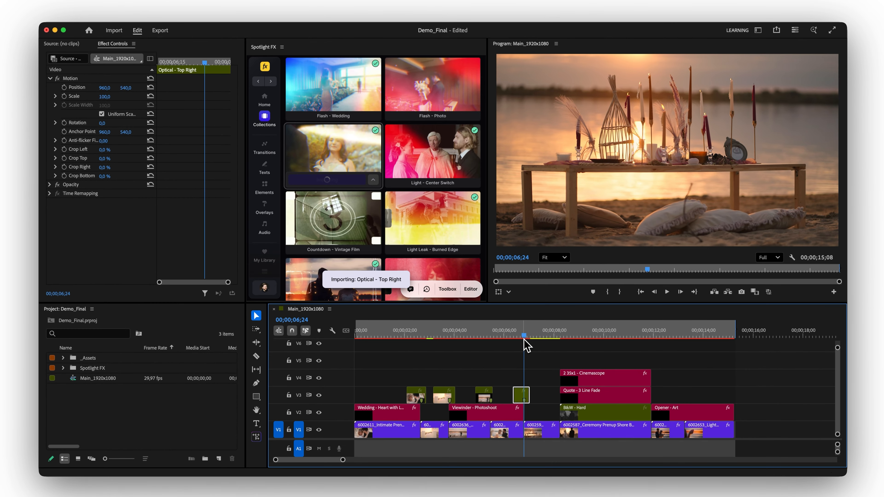
click(519, 348)
key(space)
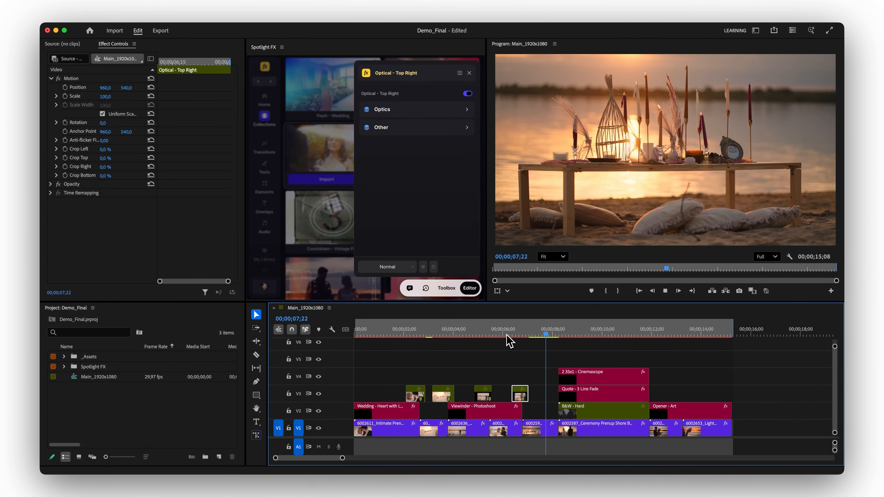
click(550, 336)
Select all clips in the sequence and import Light Leak - Neon Red Block from Atmospheric Effects over their full length.
drag(715, 362, 363, 431)
click(328, 216)
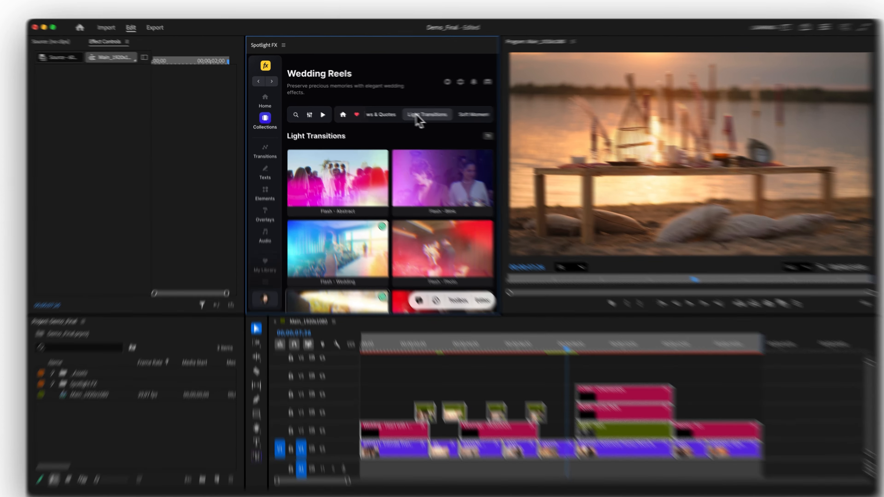
scroll(419, 112, right, 5)
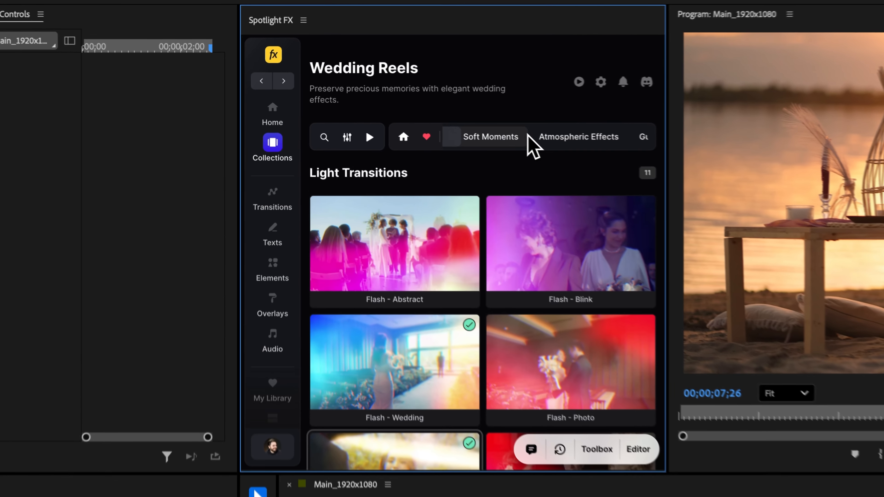
click(567, 140)
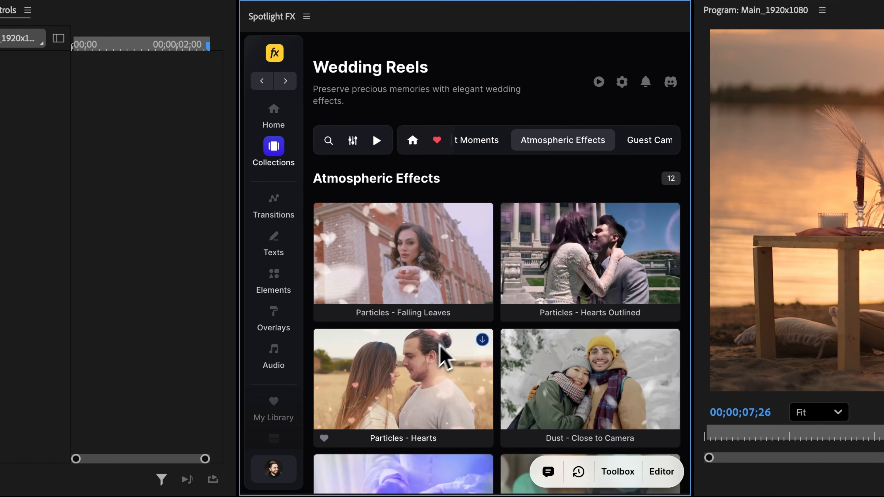
scroll(432, 358, down, 10)
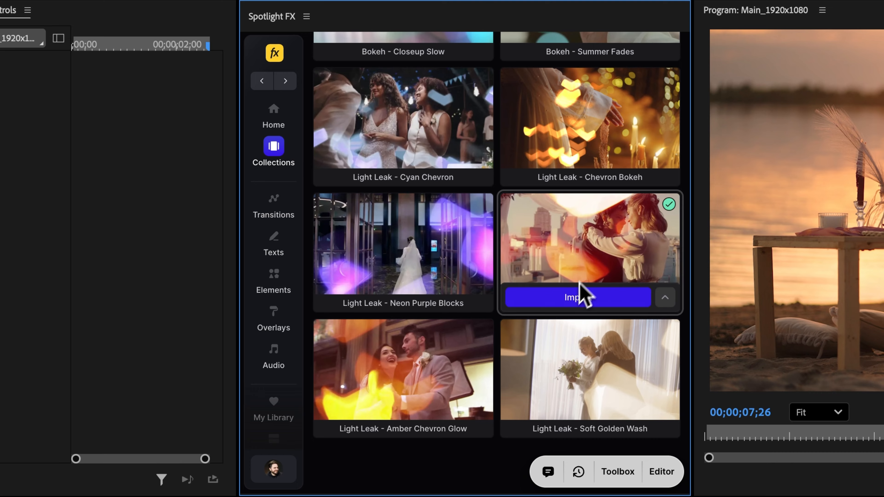
click(576, 301)
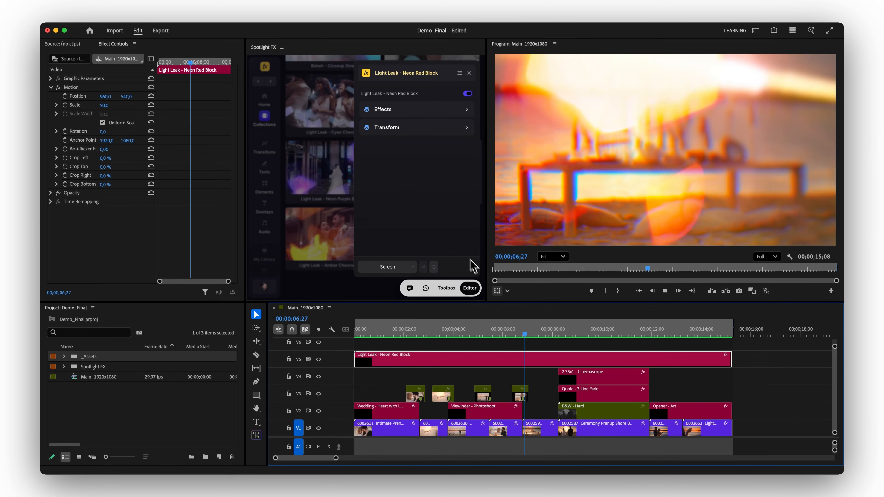
Cut out the part of the Light Leak - Neon Red Block overlay that lies above Viewinder - Photoshoot and render the previews.
drag(530, 335, 450, 344)
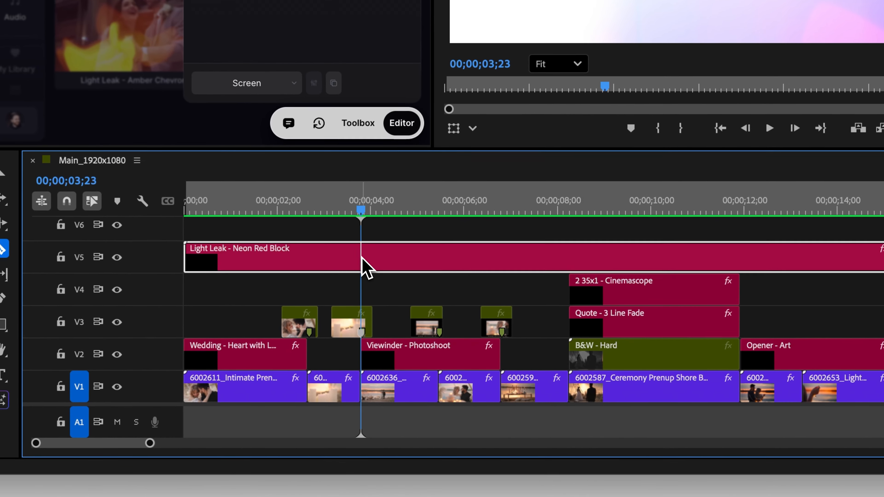
key(super+k)
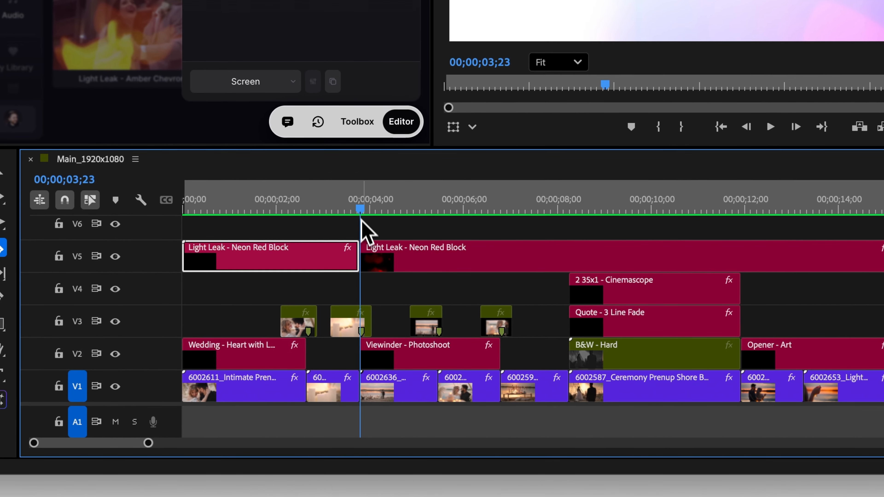
drag(361, 220, 504, 214)
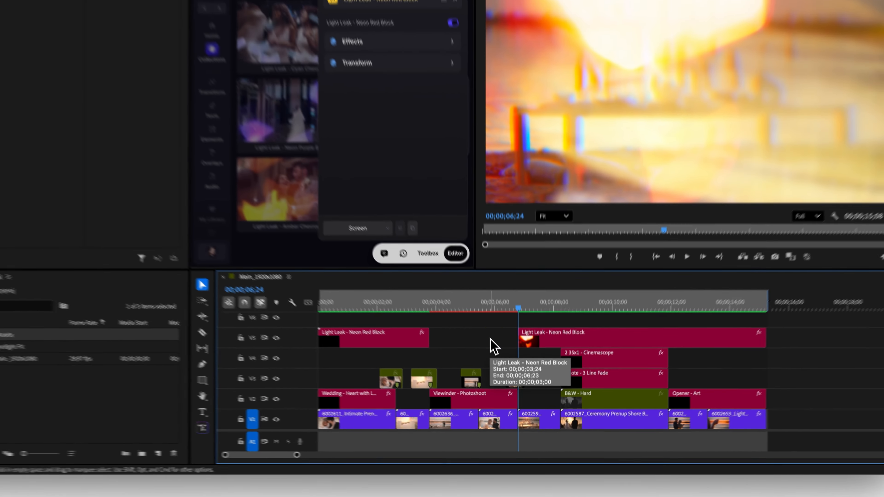
key(Delete)
key(Return)
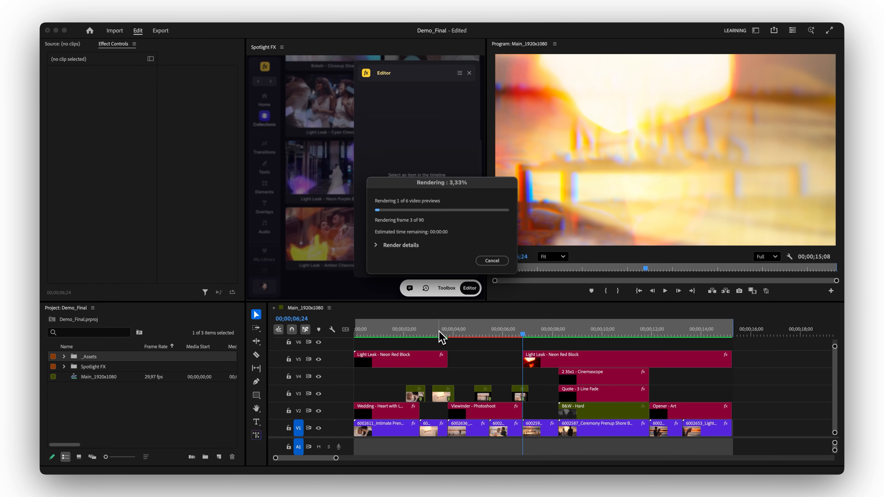